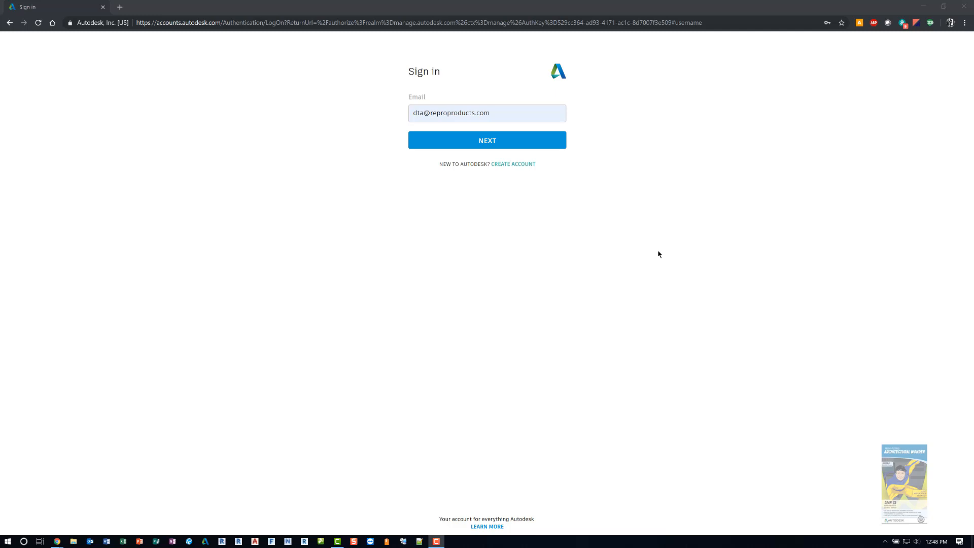
Step: Go to manage.autodesk.com and sign in to the account with the prefilled e-mail
{"action": "left_click", "coordinate": [298, 24]}
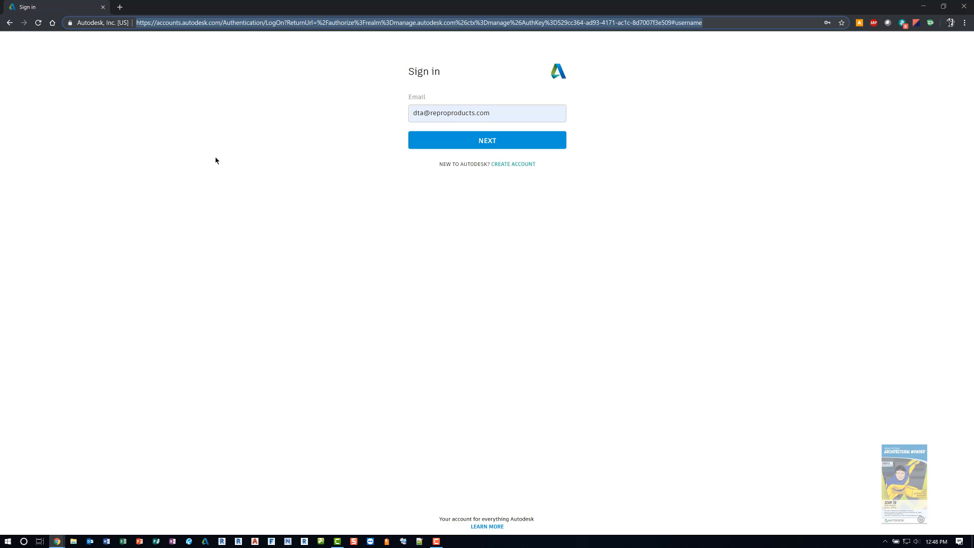
{"action": "type", "text": "ma"}
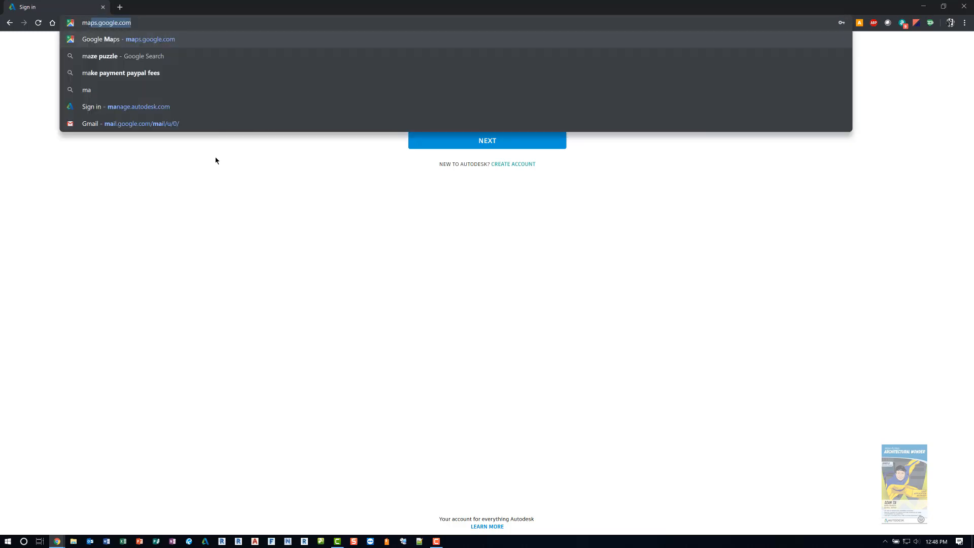
{"action": "type", "text": "nage.autodesk"}
{"action": "key", "text": "Return"}
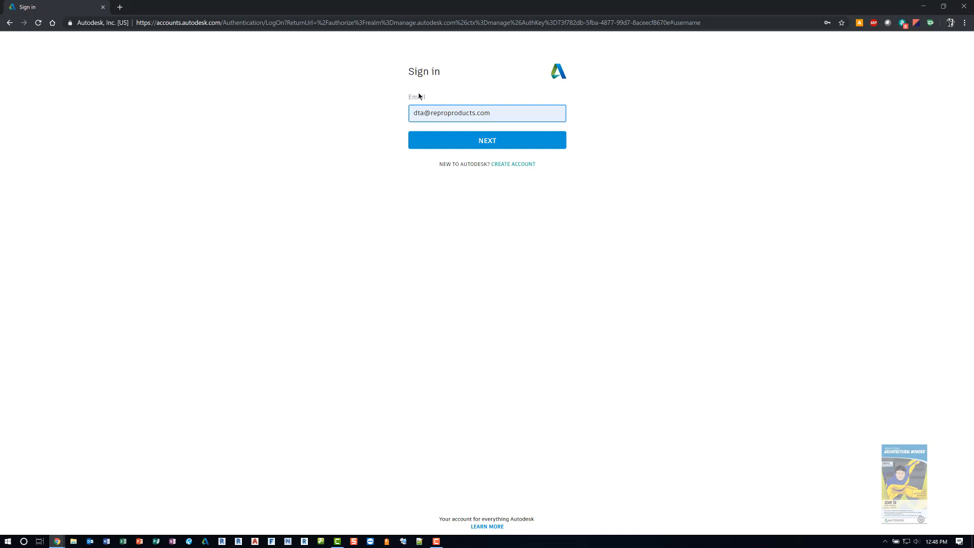
{"action": "left_click", "coordinate": [496, 146]}
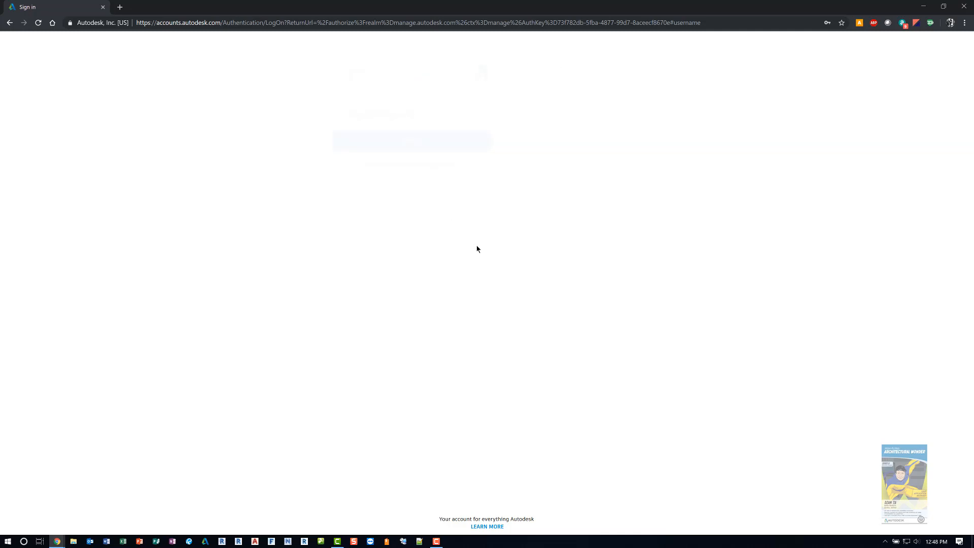
{"action": "left_click", "coordinate": [496, 173]}
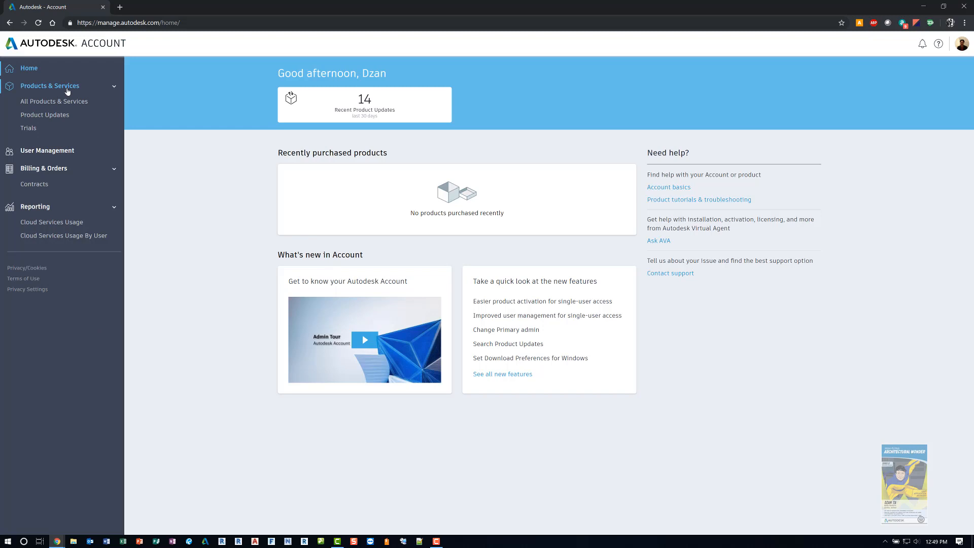
Step: View the All Products & Services, Product Updates and Trials pages, reloading Product Updates while it is stuck loading
{"action": "left_click", "coordinate": [63, 106]}
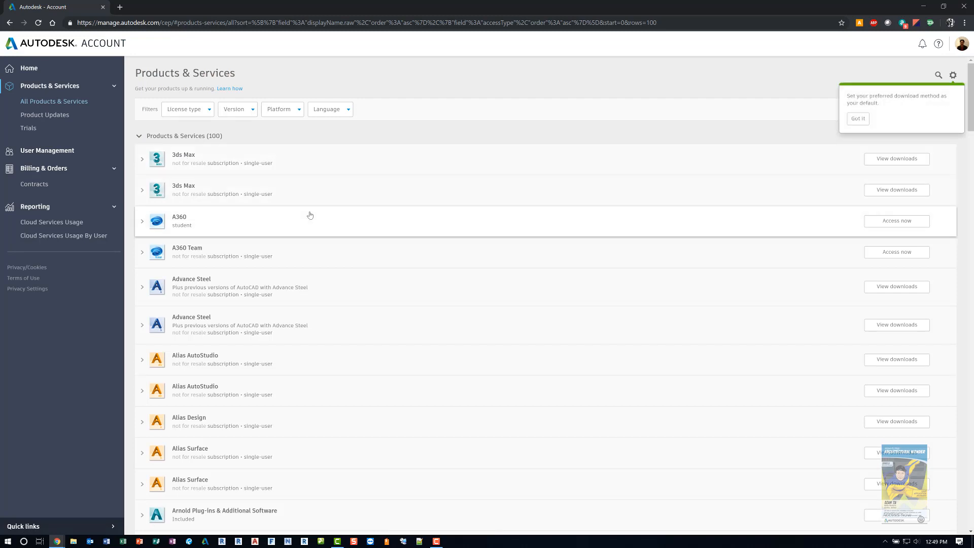
{"action": "left_click", "coordinate": [50, 116]}
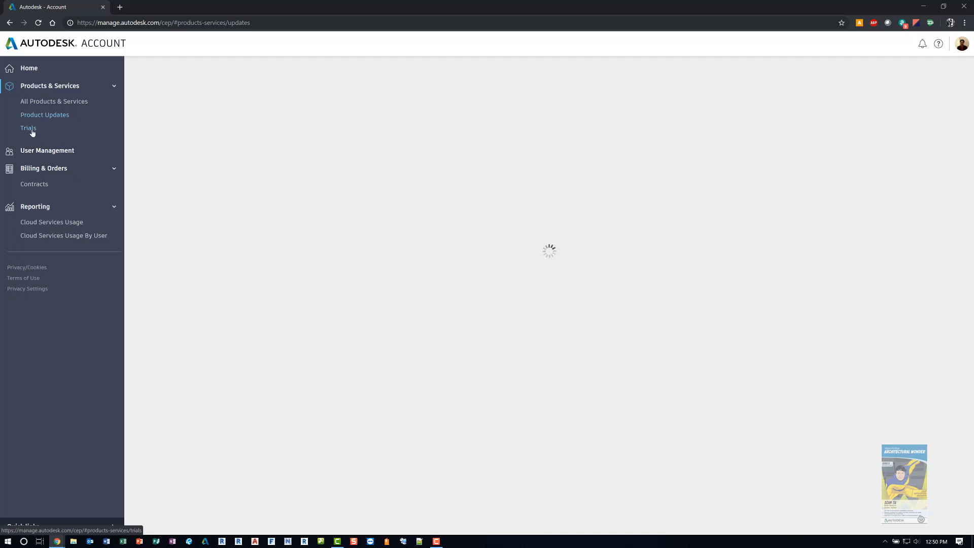
{"action": "left_click", "coordinate": [39, 23]}
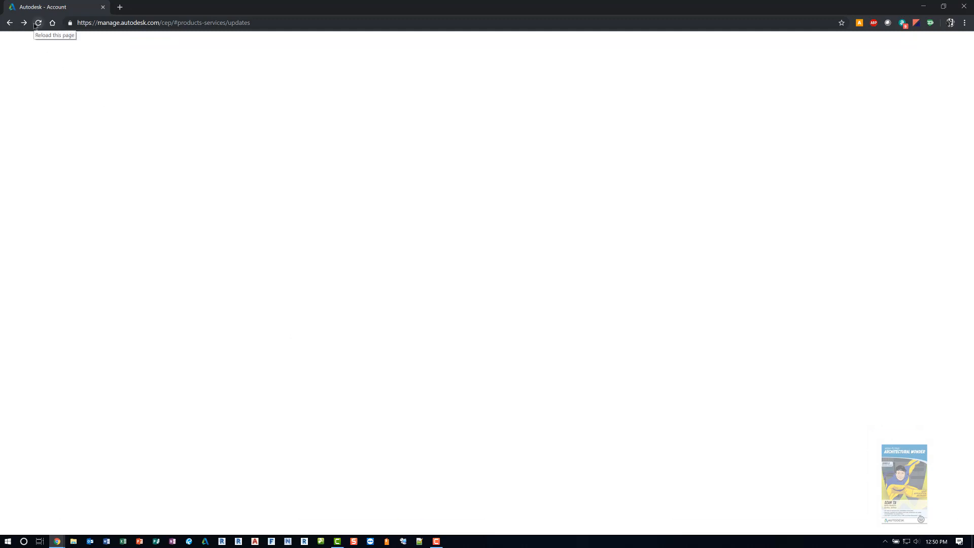
{"action": "left_click", "coordinate": [36, 24]}
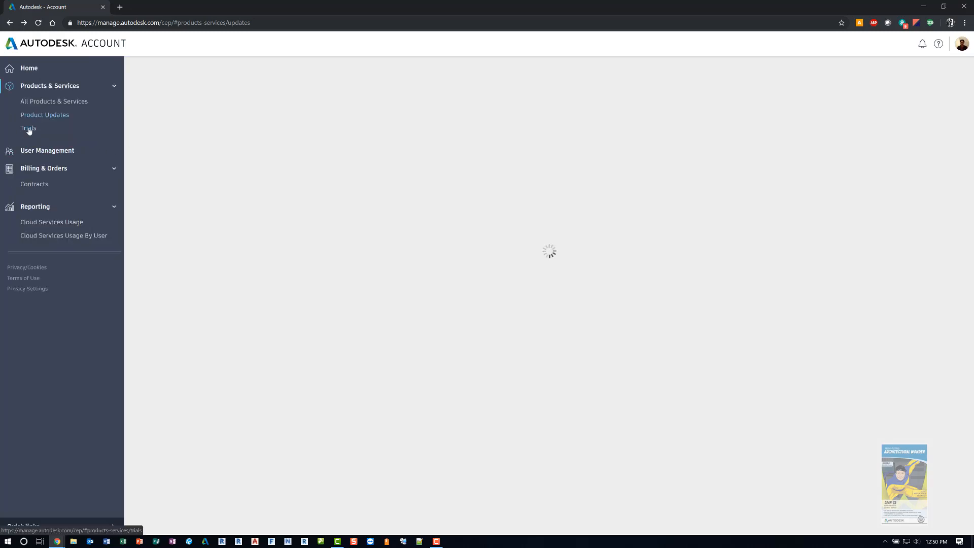
{"action": "left_click", "coordinate": [28, 129]}
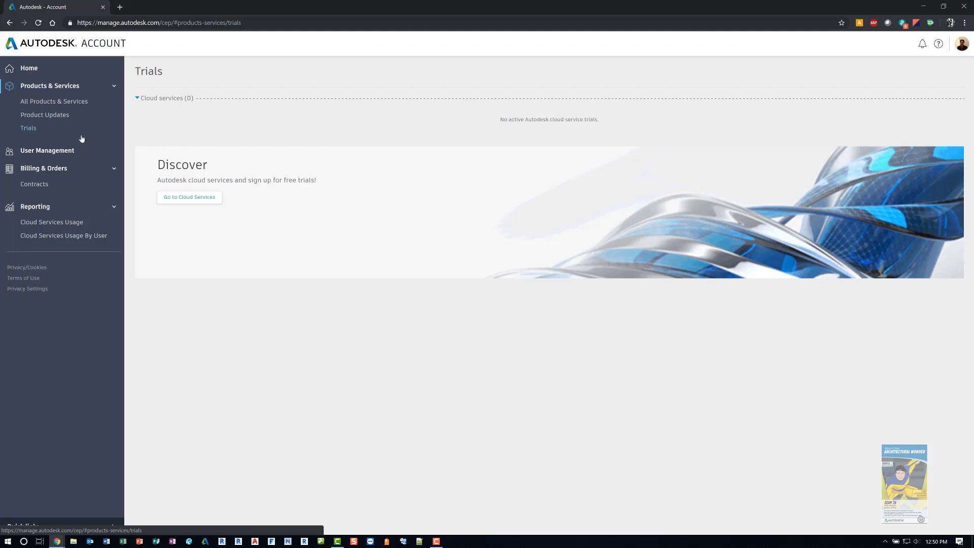
Step: Go to User Management, try to save the Add Users form without user details, and cancel it
{"action": "left_click", "coordinate": [57, 150]}
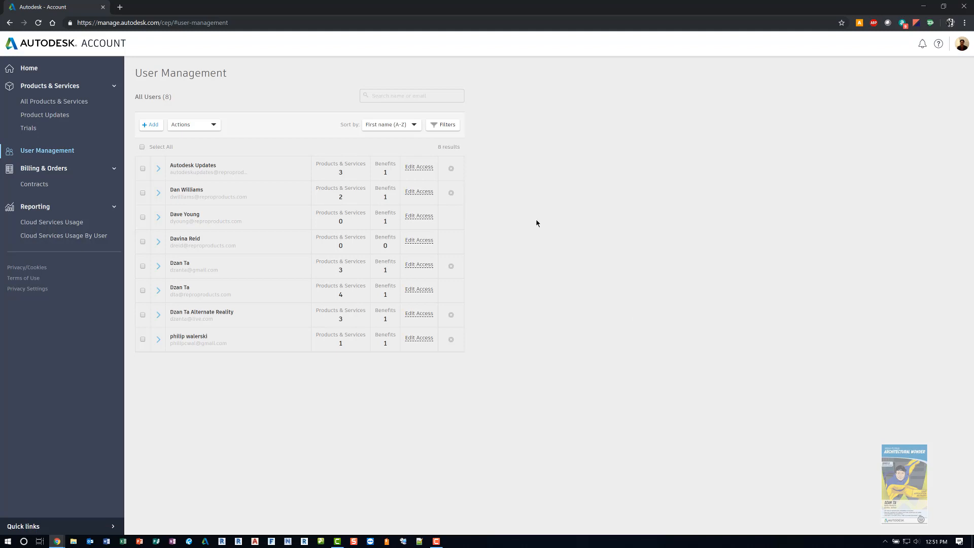
{"action": "left_click", "coordinate": [150, 125]}
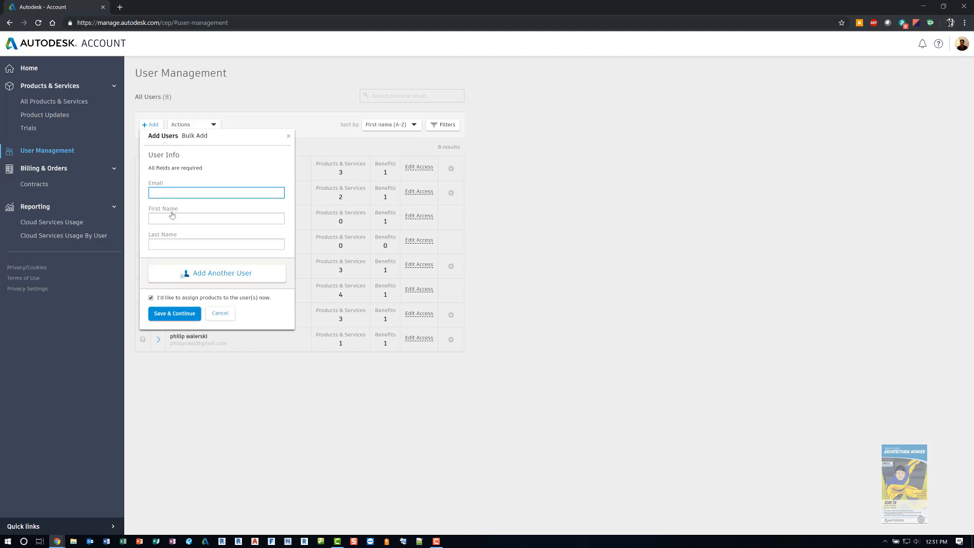
{"action": "left_click", "coordinate": [172, 313]}
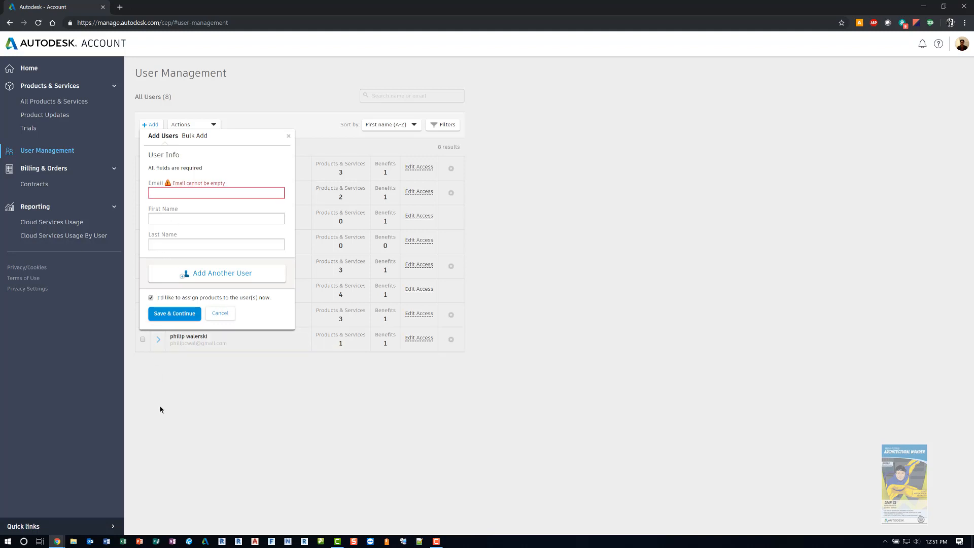
{"action": "left_click", "coordinate": [212, 316]}
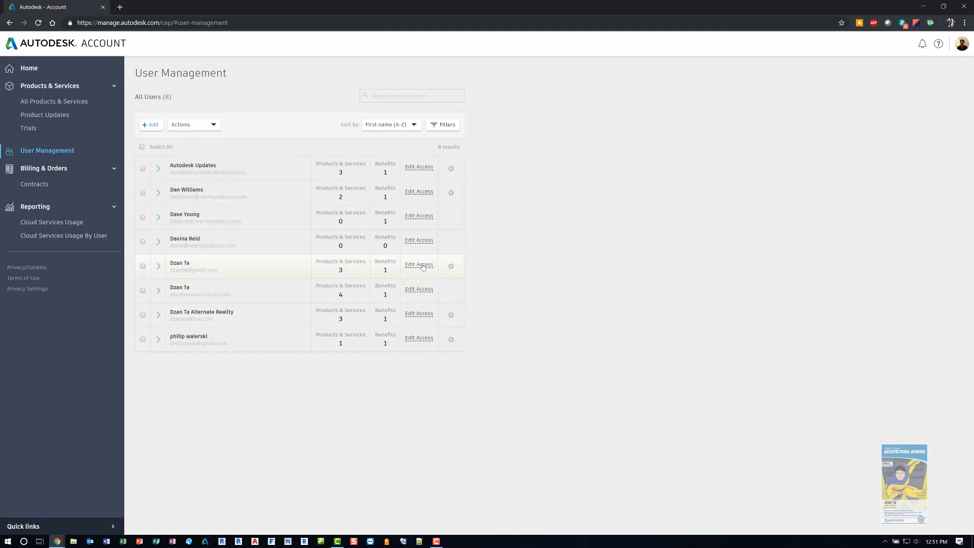
Step: Edit the access of the user with four products, assign all Support Access, and save
{"action": "left_click", "coordinate": [420, 289]}
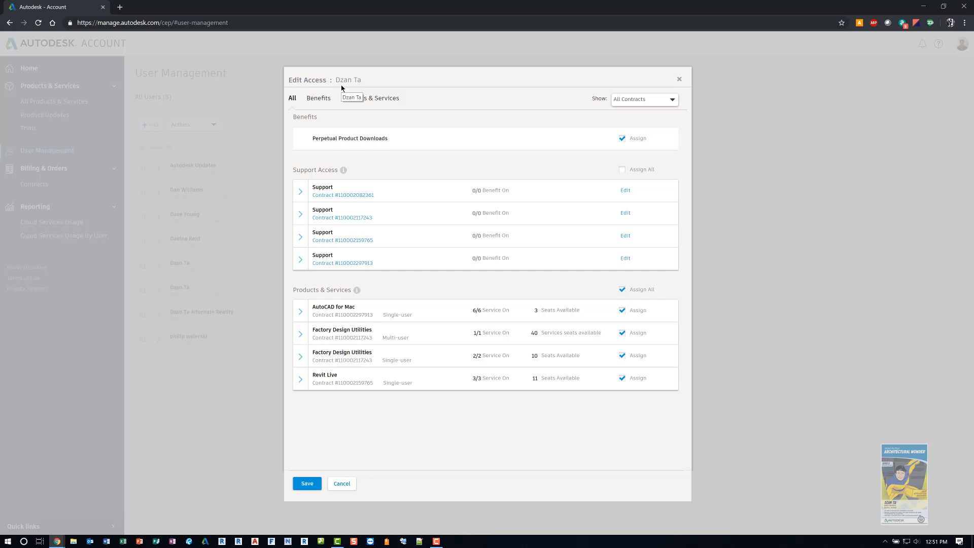
{"action": "key", "text": "ctrl"}
{"action": "key", "text": "ctrl"}
{"action": "key", "text": "ctrl"}
{"action": "key", "text": "ctrl"}
{"action": "key", "text": "ctrl"}
{"action": "key", "text": "ctrl"}
{"action": "left_click", "coordinate": [622, 169]}
{"action": "left_click", "coordinate": [312, 483]}
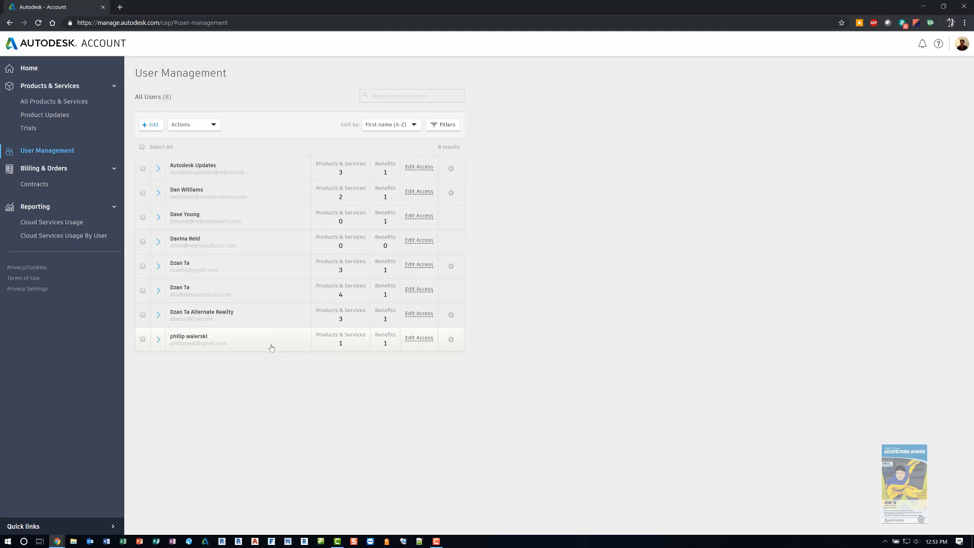
Step: Check the last listed user's options, the Contracts page, and the two Cloud Services Usage reports
{"action": "left_click", "coordinate": [452, 340]}
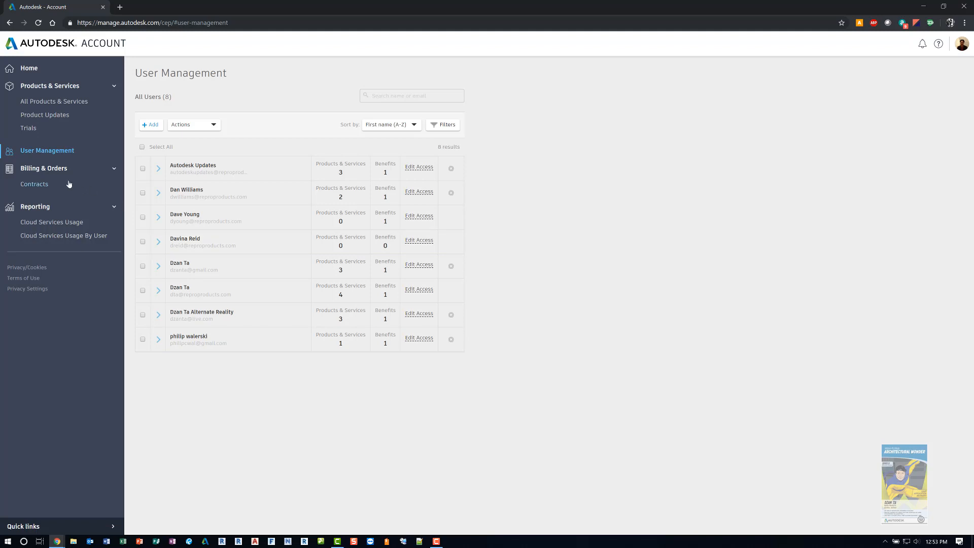
{"action": "left_click", "coordinate": [49, 177]}
{"action": "left_click", "coordinate": [50, 177]}
{"action": "left_click", "coordinate": [33, 184]}
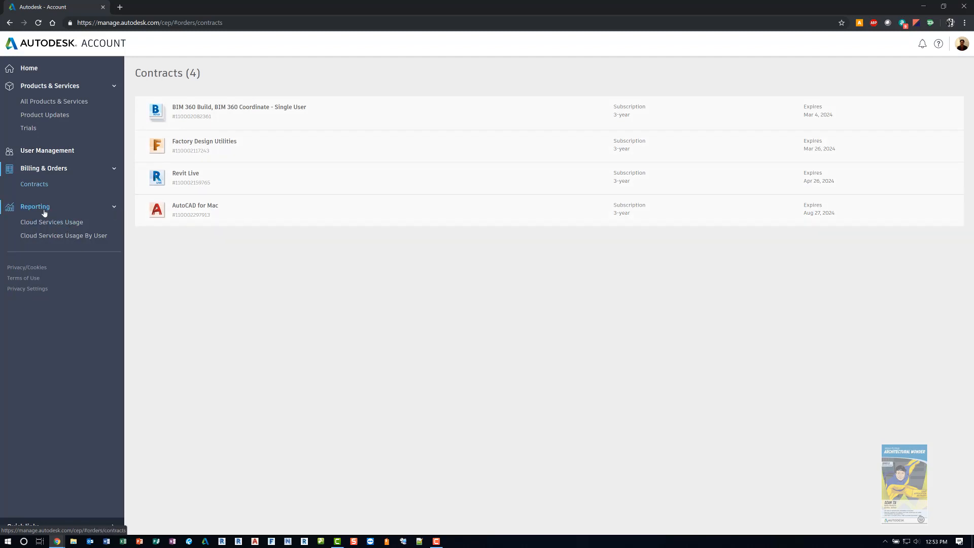
{"action": "left_click", "coordinate": [49, 227]}
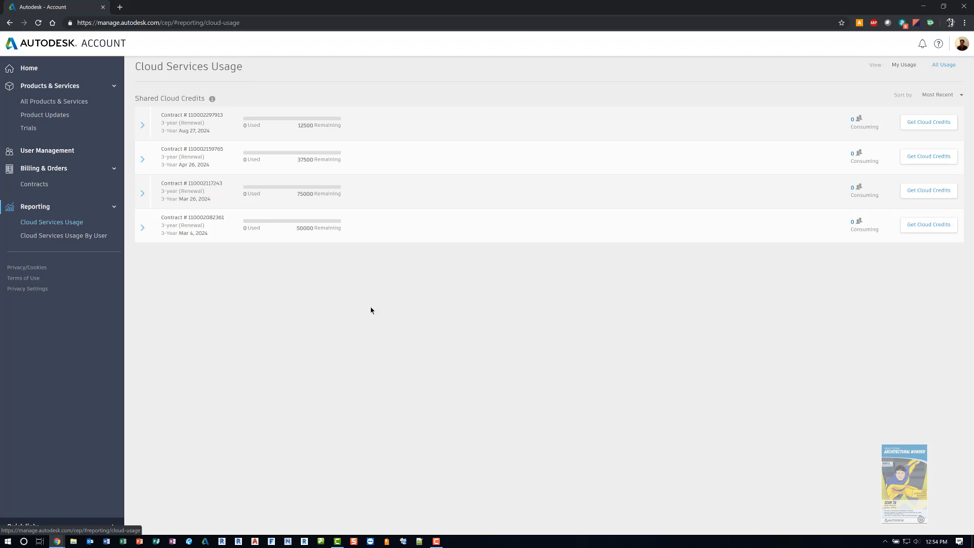
{"action": "left_click", "coordinate": [84, 236]}
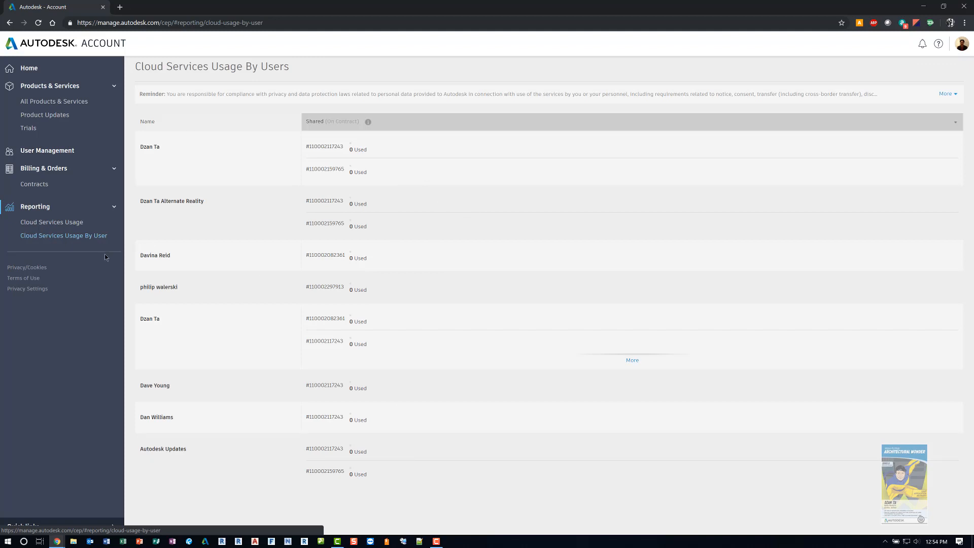
Step: Return to the account Home page and dismiss the feedback survey invitation
{"action": "left_click", "coordinate": [32, 74]}
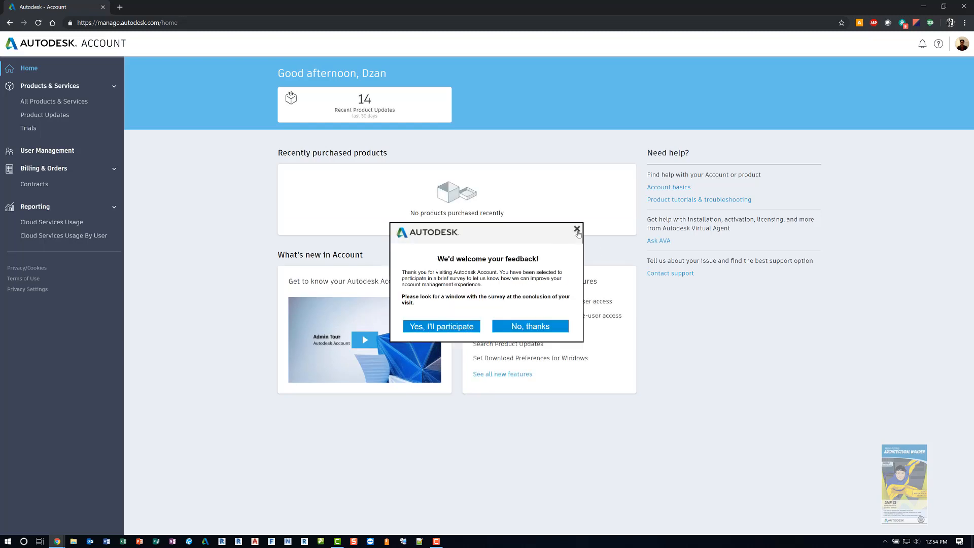
{"action": "left_click", "coordinate": [577, 230]}
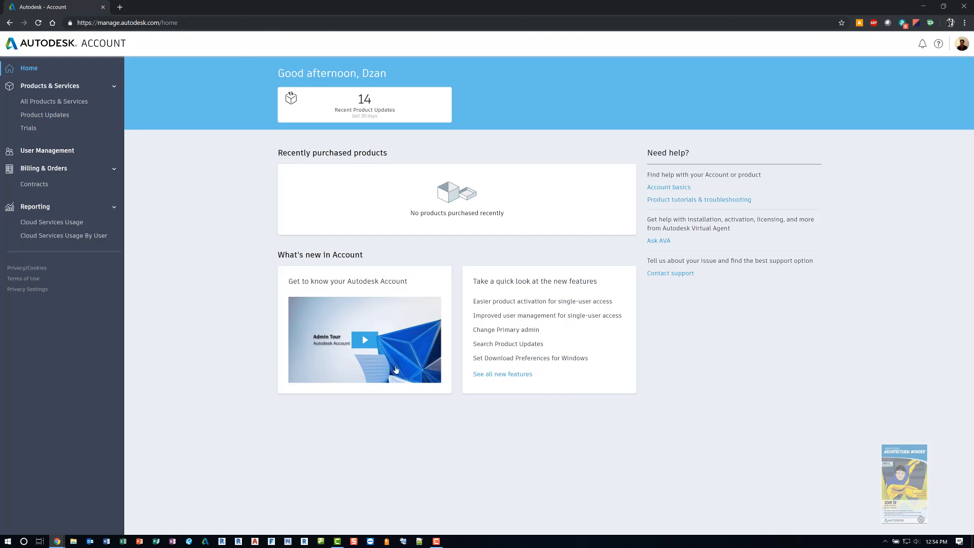
Step: List all products and services and expand the details of the second Revit entry
{"action": "left_click", "coordinate": [83, 102]}
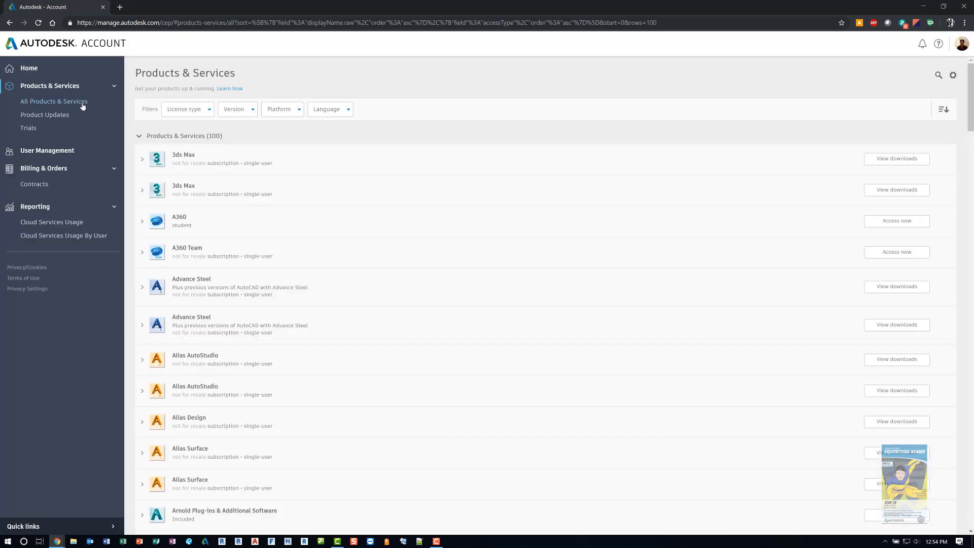
{"action": "scroll", "coordinate": [322, 298], "scroll_direction": "down", "scroll_amount": 20}
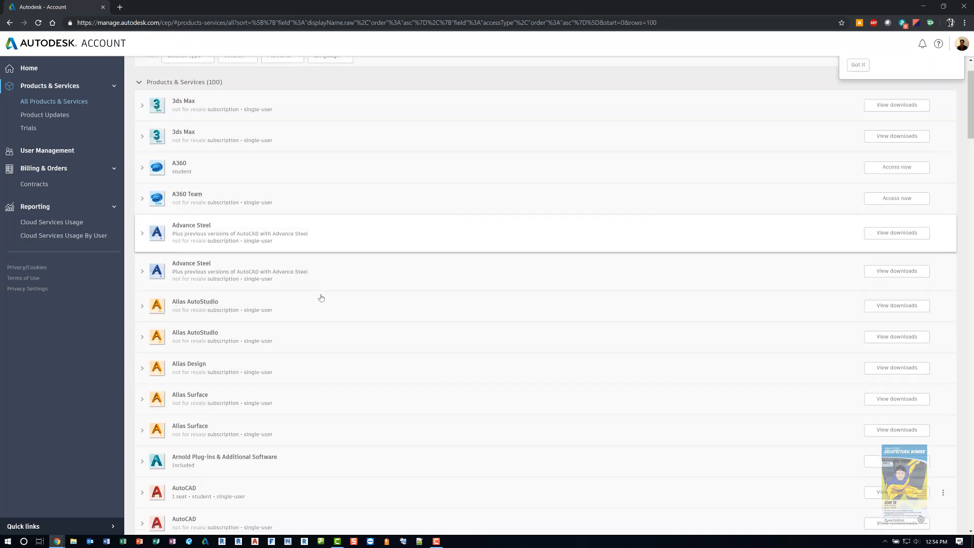
{"action": "scroll", "coordinate": [321, 298], "scroll_direction": "down", "scroll_amount": 15}
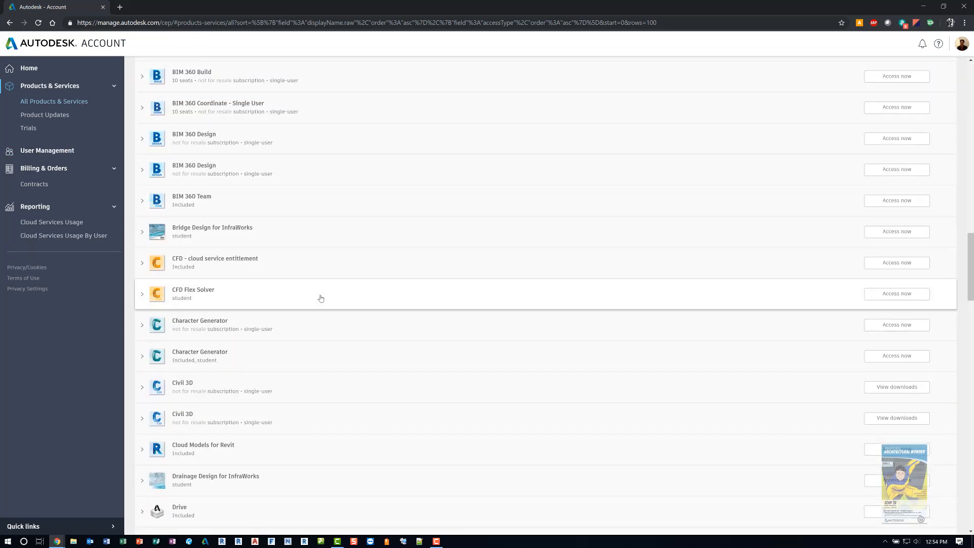
{"action": "scroll", "coordinate": [320, 299], "scroll_direction": "down", "scroll_amount": 9}
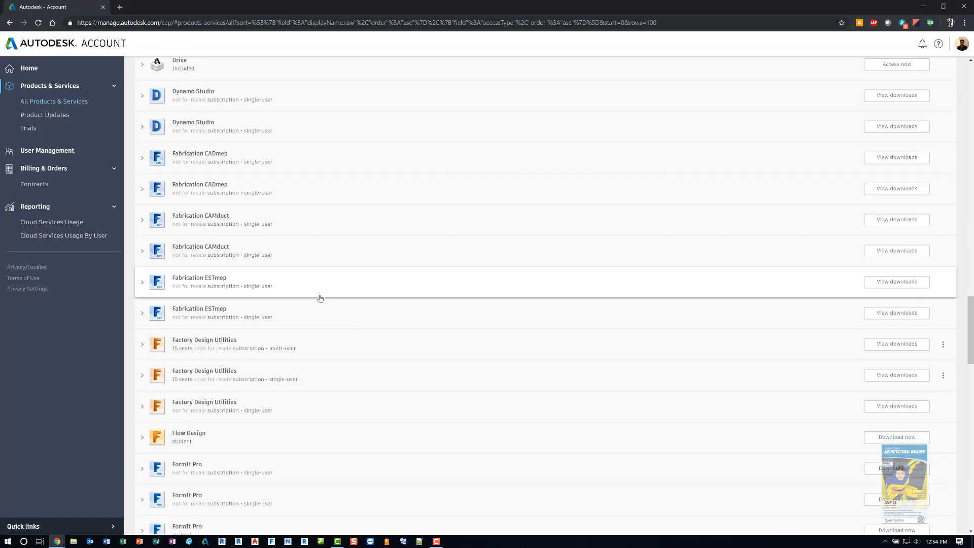
{"action": "scroll", "coordinate": [320, 298], "scroll_direction": "down", "scroll_amount": 15}
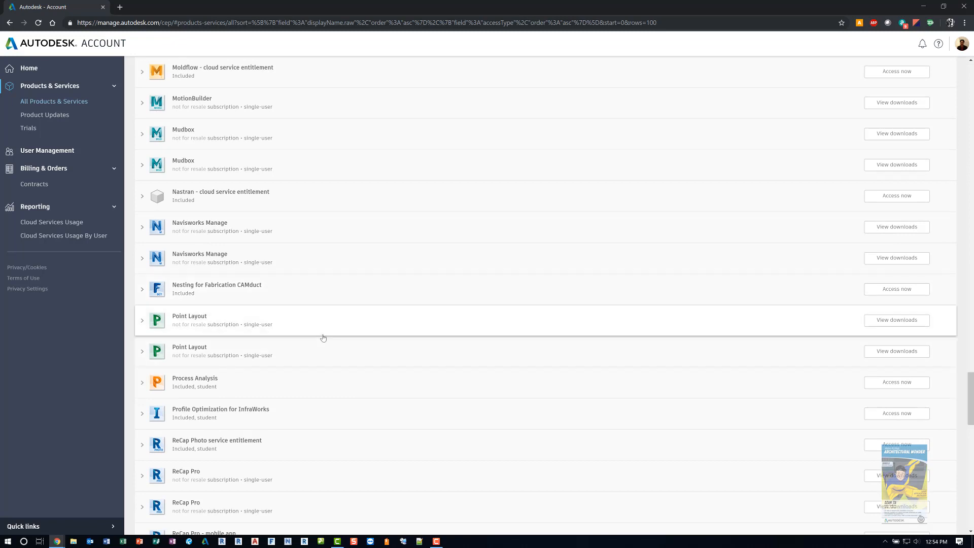
{"action": "scroll", "coordinate": [324, 339], "scroll_direction": "down", "scroll_amount": 4}
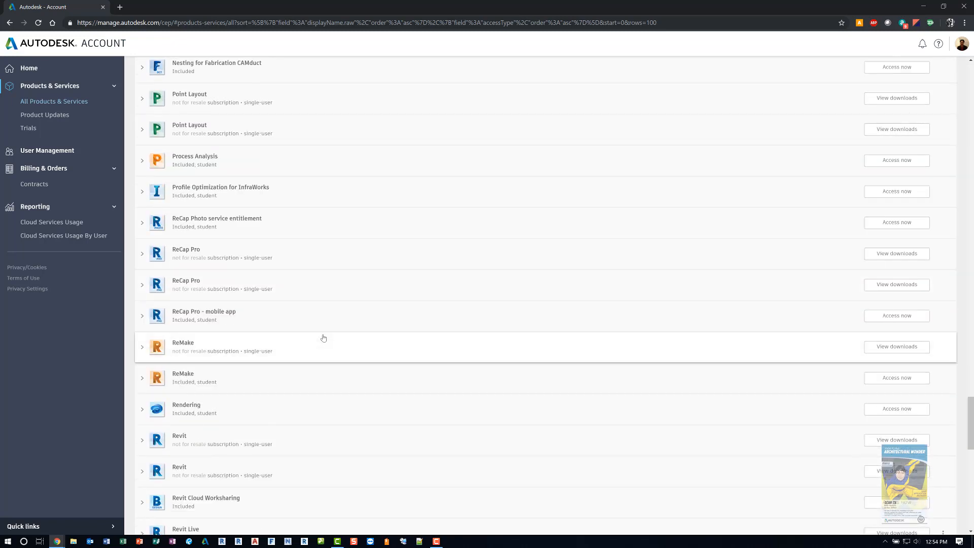
{"action": "scroll", "coordinate": [279, 360], "scroll_direction": "down", "scroll_amount": 2}
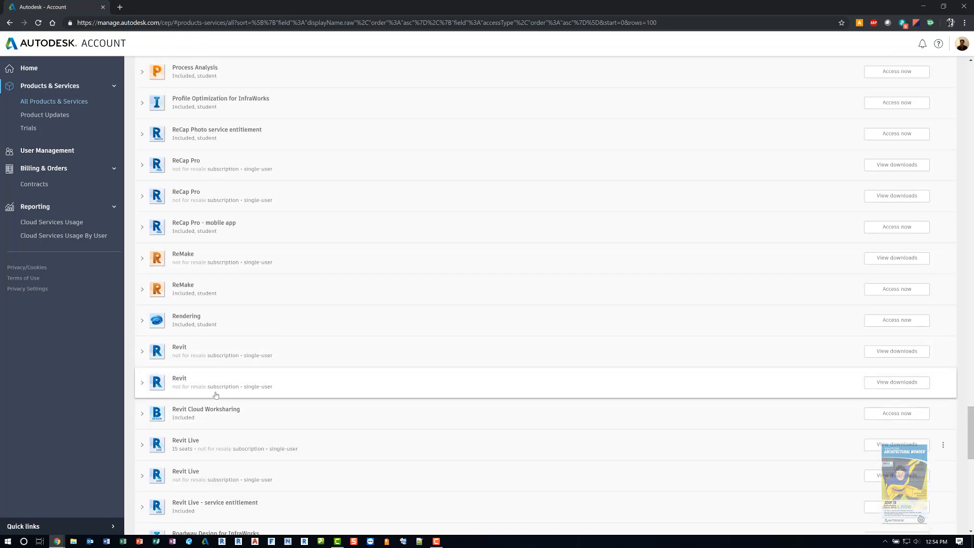
{"action": "left_click", "coordinate": [141, 384]}
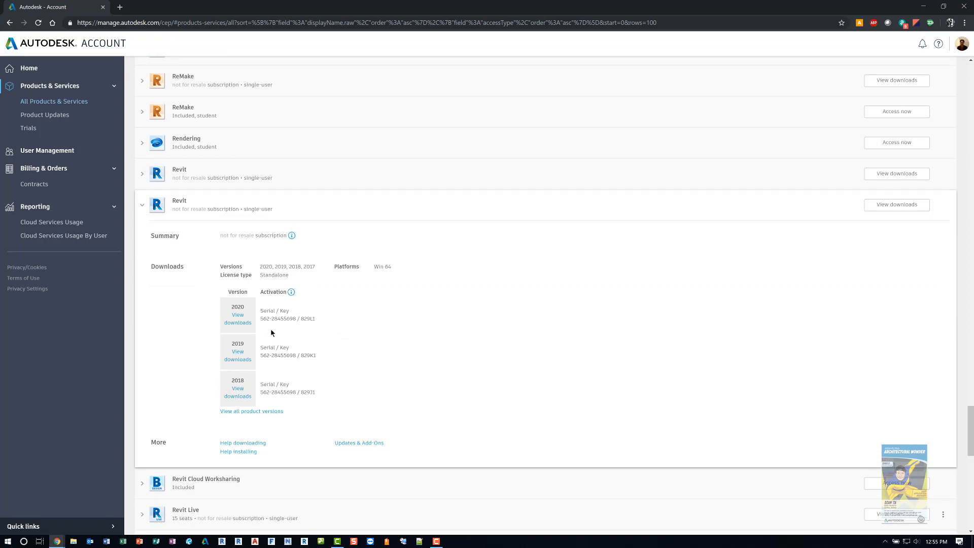
Step: Open the Revit 2020 downloads, examine the version, platform and language choices, and close the dialog
{"action": "left_click", "coordinate": [244, 326]}
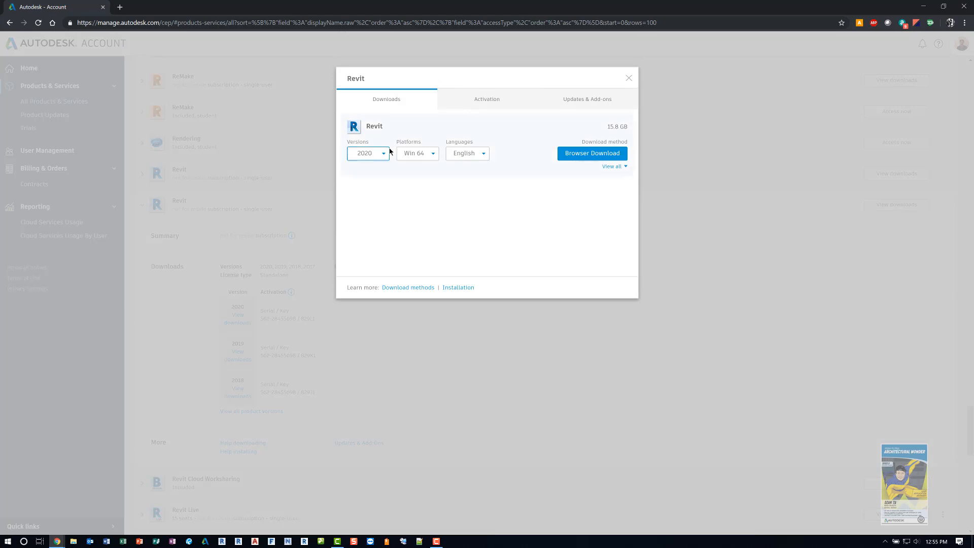
{"action": "left_click", "coordinate": [387, 152]}
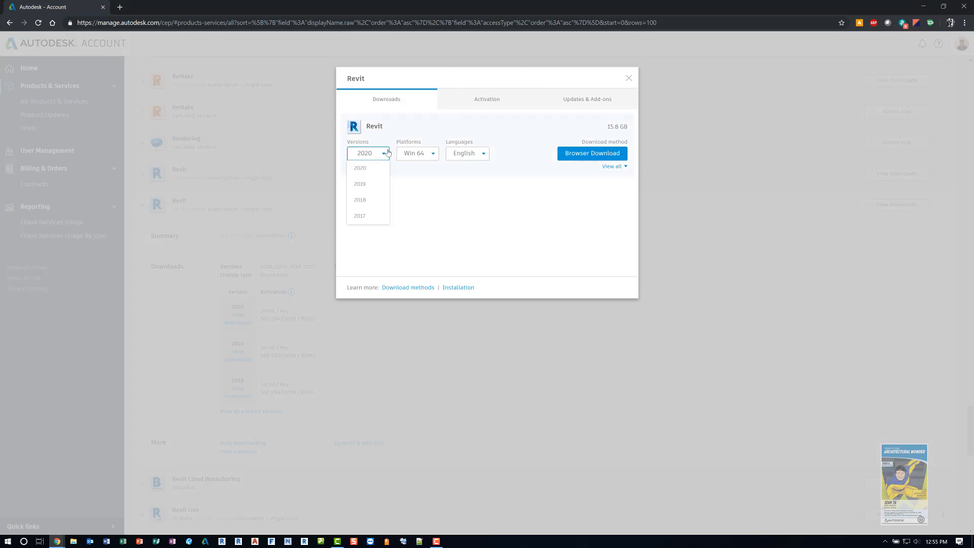
{"action": "left_click", "coordinate": [428, 155]}
{"action": "left_click", "coordinate": [456, 157]}
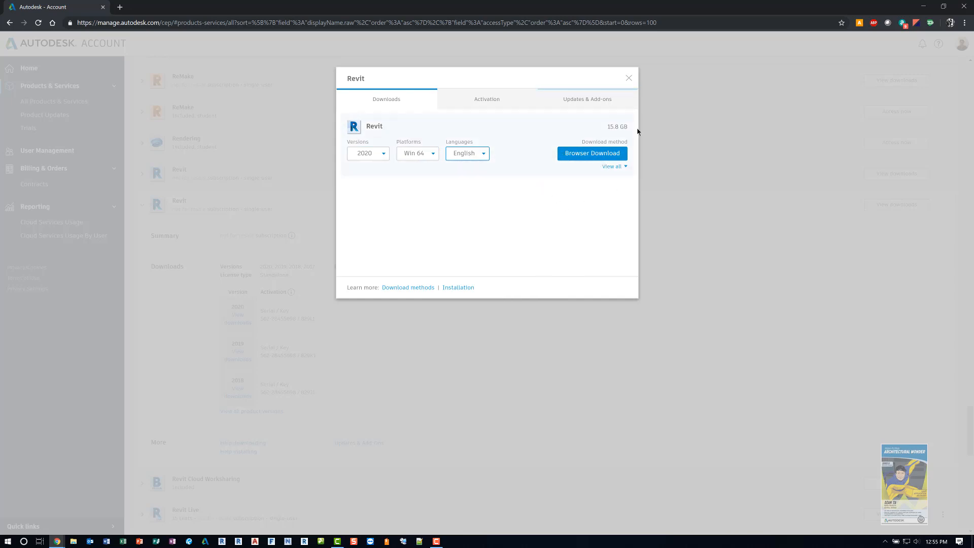
{"action": "left_click", "coordinate": [629, 78]}
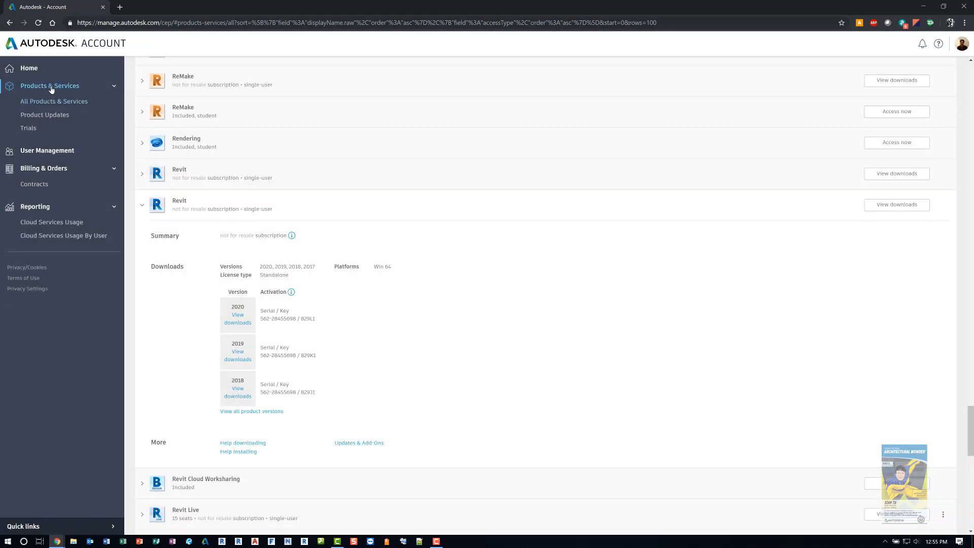
Step: Collapse the Products & Services navigation group, review the default download method options in the download preferences, and cancel without saving
{"action": "left_click", "coordinate": [51, 87]}
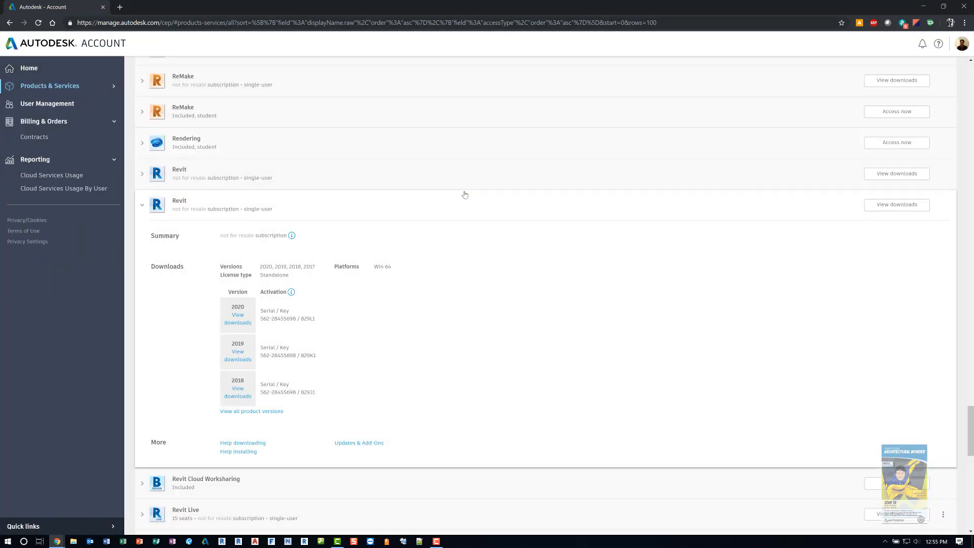
{"action": "scroll", "coordinate": [394, 308], "scroll_direction": "up", "scroll_amount": 20}
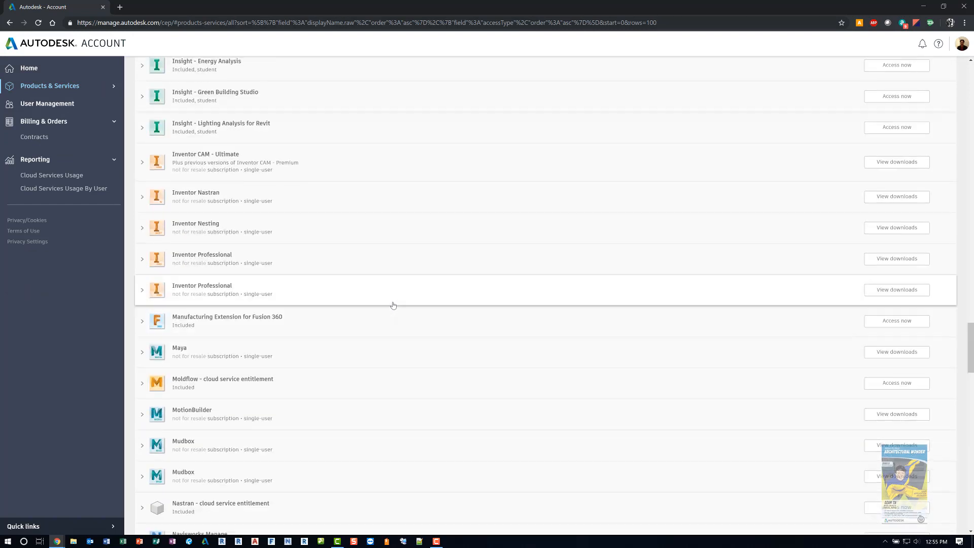
{"action": "scroll", "coordinate": [394, 305], "scroll_direction": "up", "scroll_amount": 15}
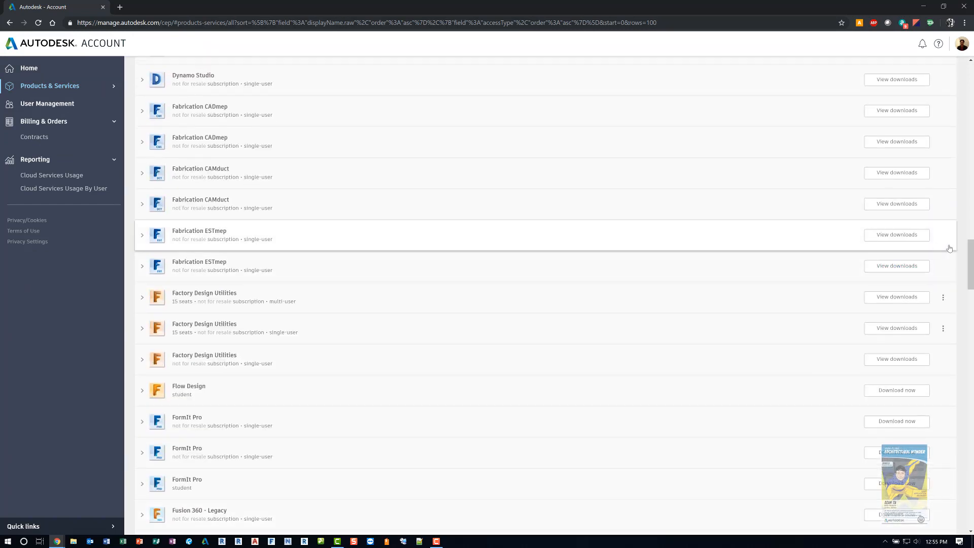
{"action": "left_click_drag", "start_coordinate": [970, 252], "coordinate": [970, 75]}
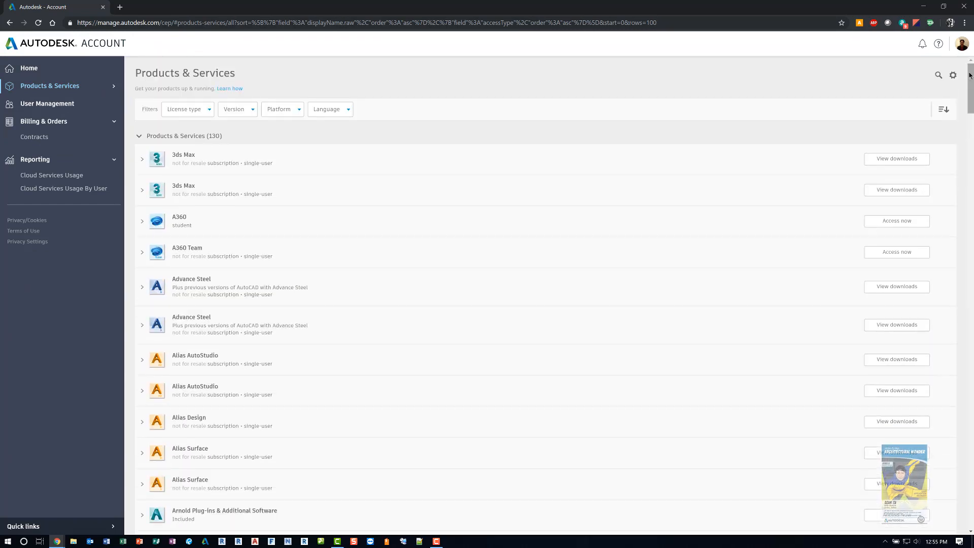
{"action": "left_click", "coordinate": [955, 78]}
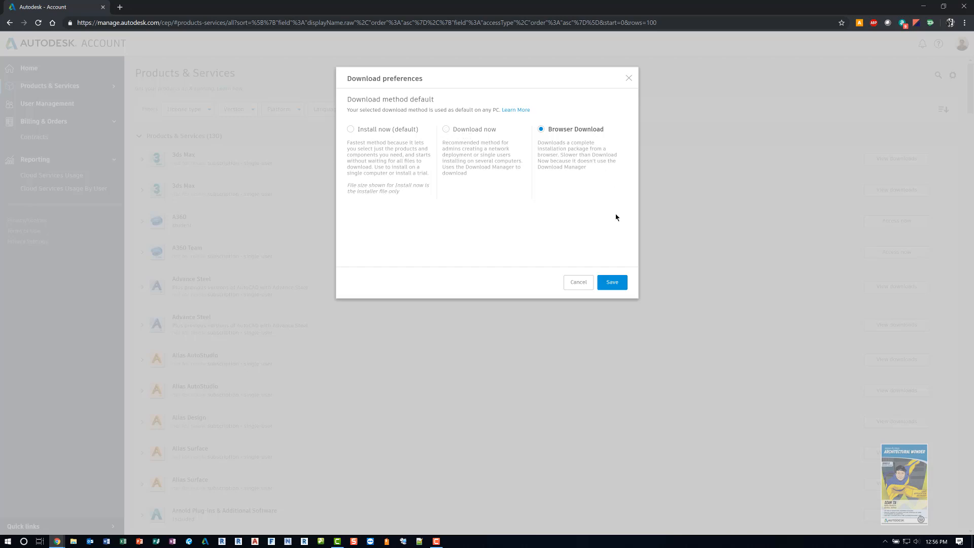
{"action": "left_click", "coordinate": [587, 284]}
Step: Expand the second 3ds Max entry, open its 2020 downloads, examine all download methods for 3ds Max, and dismiss the dialog
{"action": "left_click", "coordinate": [142, 191]}
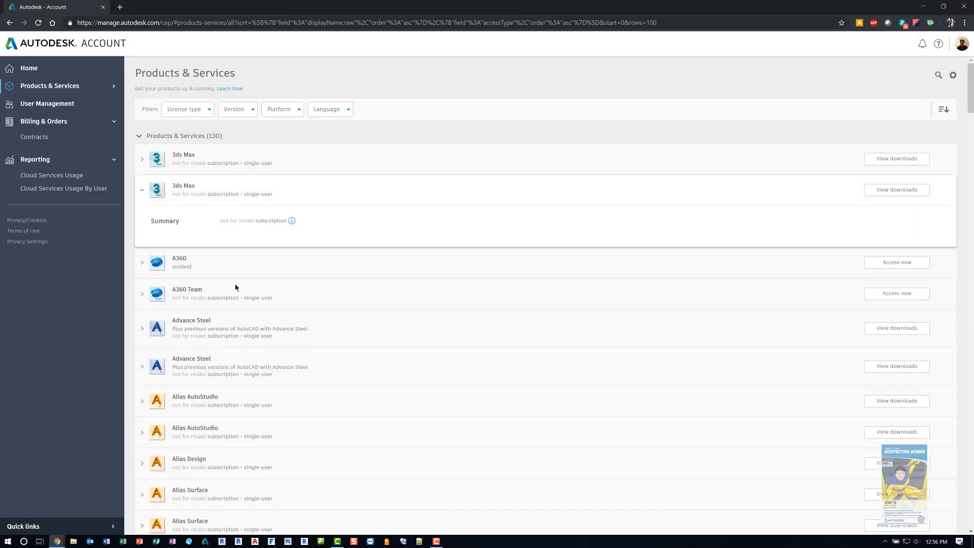
{"action": "left_click", "coordinate": [240, 302]}
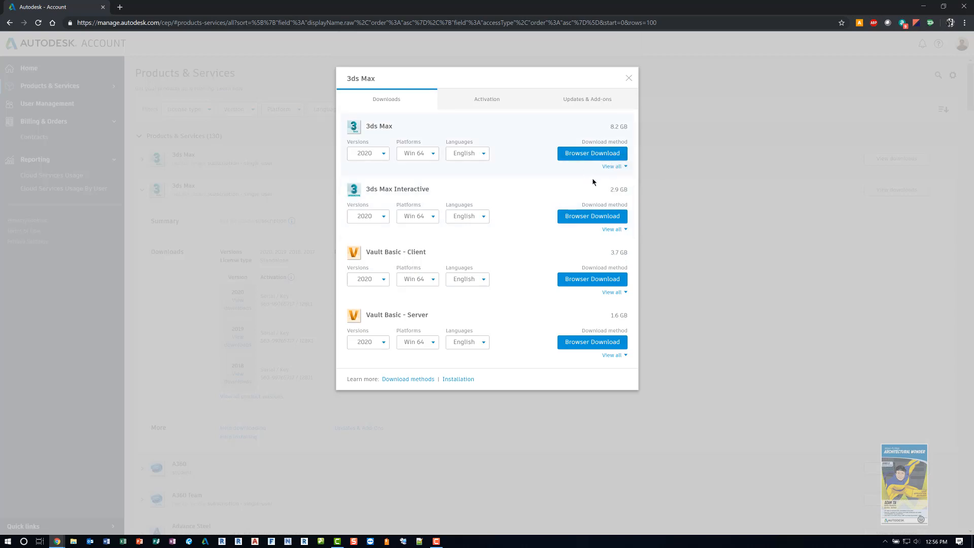
{"action": "left_click", "coordinate": [616, 167]}
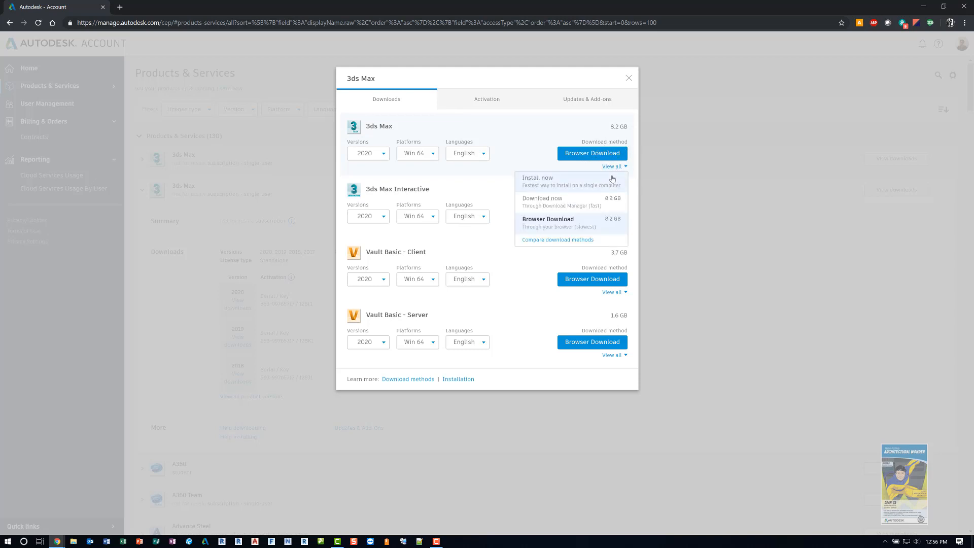
{"action": "left_click", "coordinate": [725, 171]}
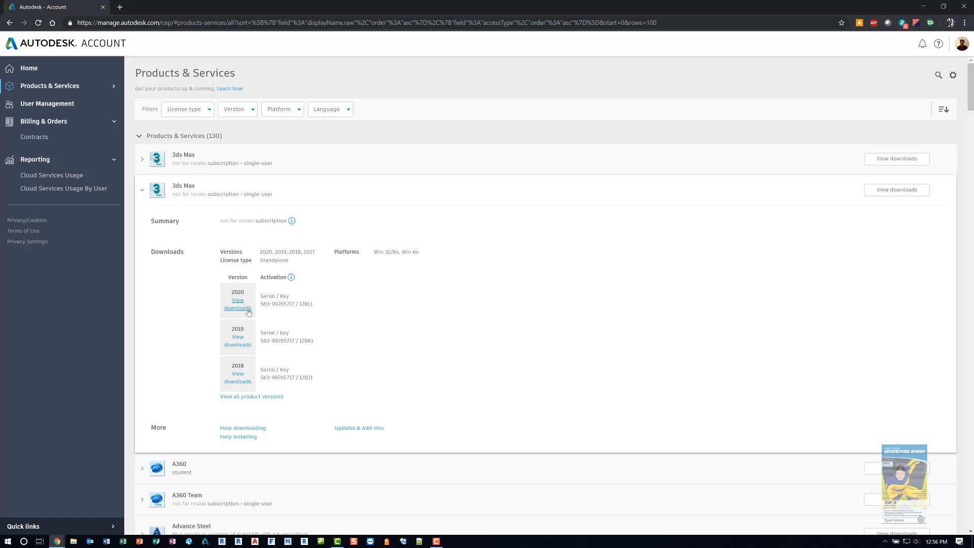
Step: Start the browser download of 3ds Max 2020 for Win 64 in English from the second entry and close the downloads dialog
{"action": "left_click", "coordinate": [238, 308]}
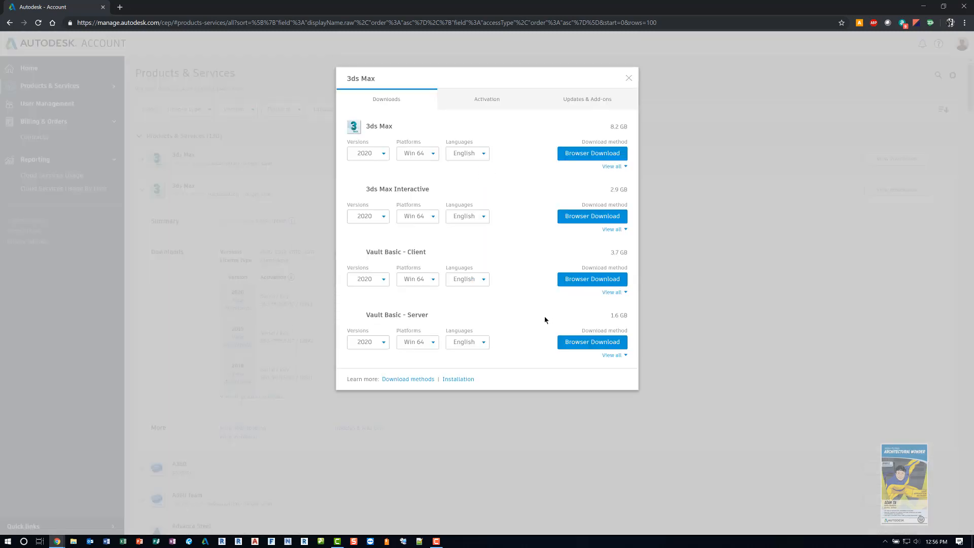
{"action": "left_click", "coordinate": [519, 107]}
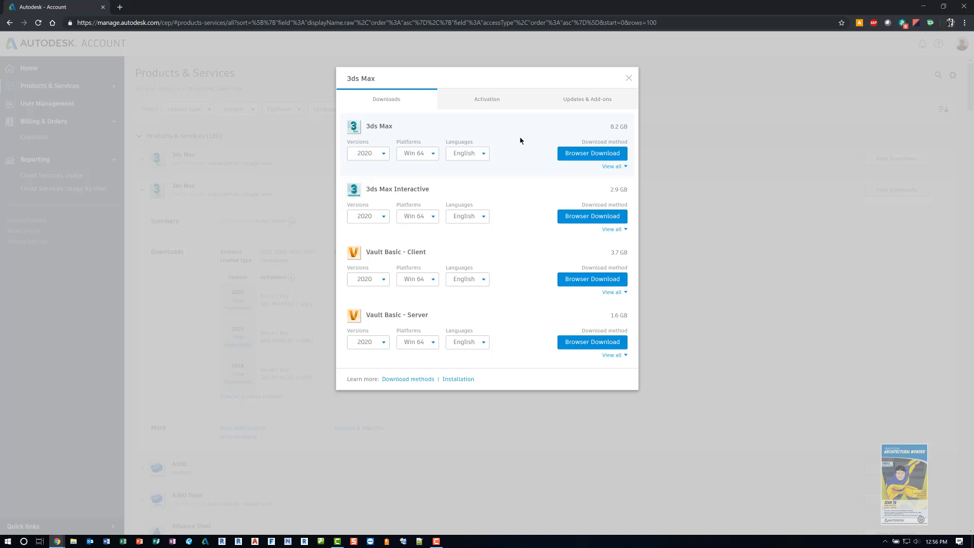
{"action": "left_click", "coordinate": [582, 155]}
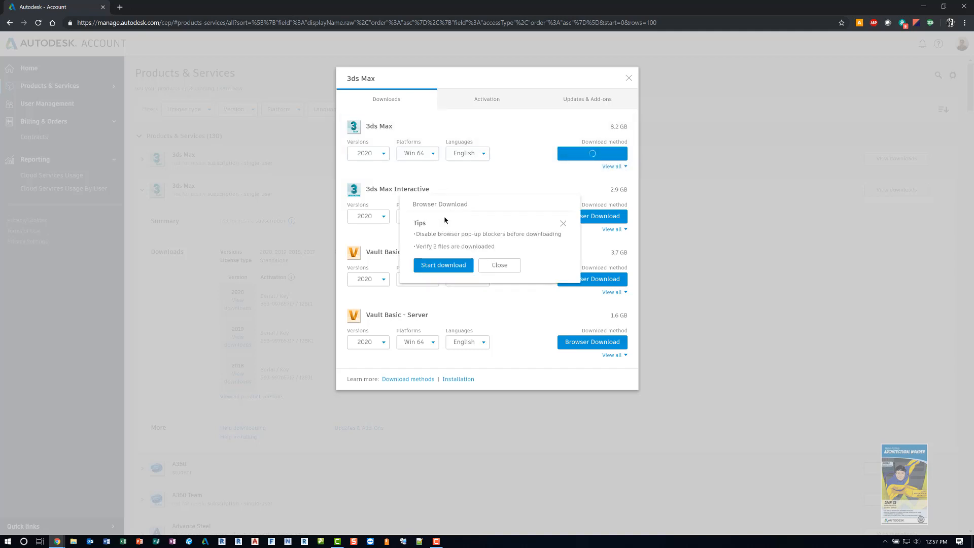
{"action": "left_click", "coordinate": [455, 266]}
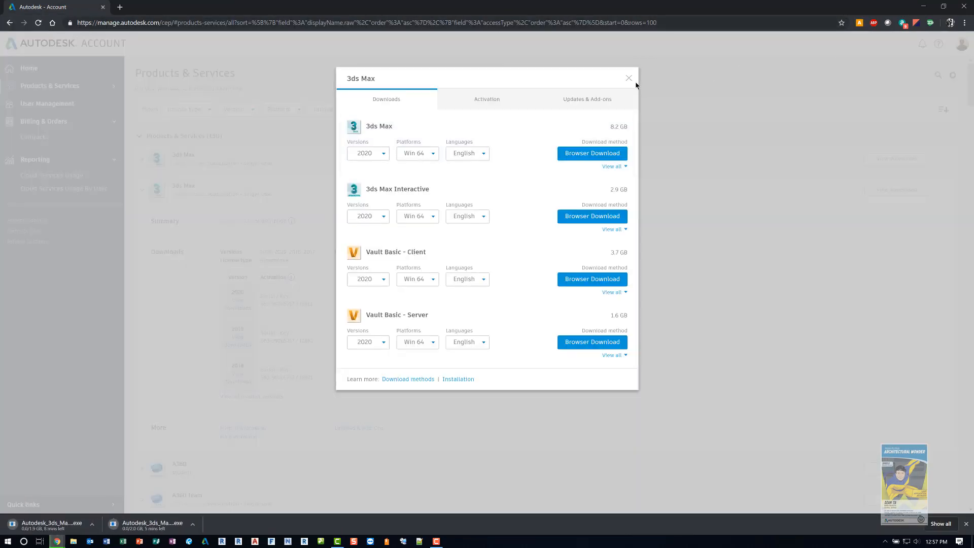
{"action": "key", "text": "ctrl"}
{"action": "key", "text": "ctrl"}
{"action": "key", "text": "ctrl"}
{"action": "key", "text": "ctrl"}
{"action": "key", "text": "ctrl"}
{"action": "key", "text": "ctrl"}
{"action": "left_click", "coordinate": [629, 80]}
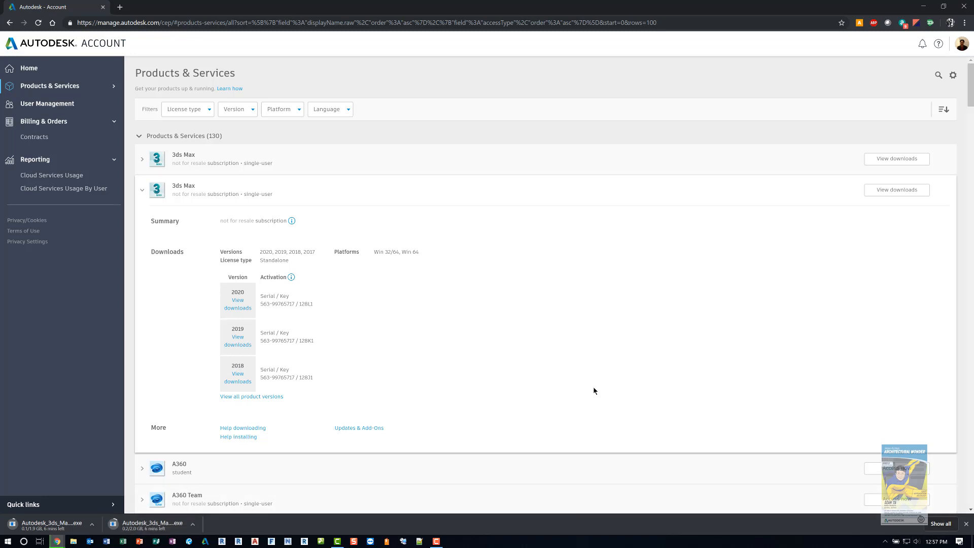
Step: Switch to File Explorer beside the browser, check the Downloads folder and the Local Disk (C:) contents, and close it
{"action": "key", "text": "super+e"}
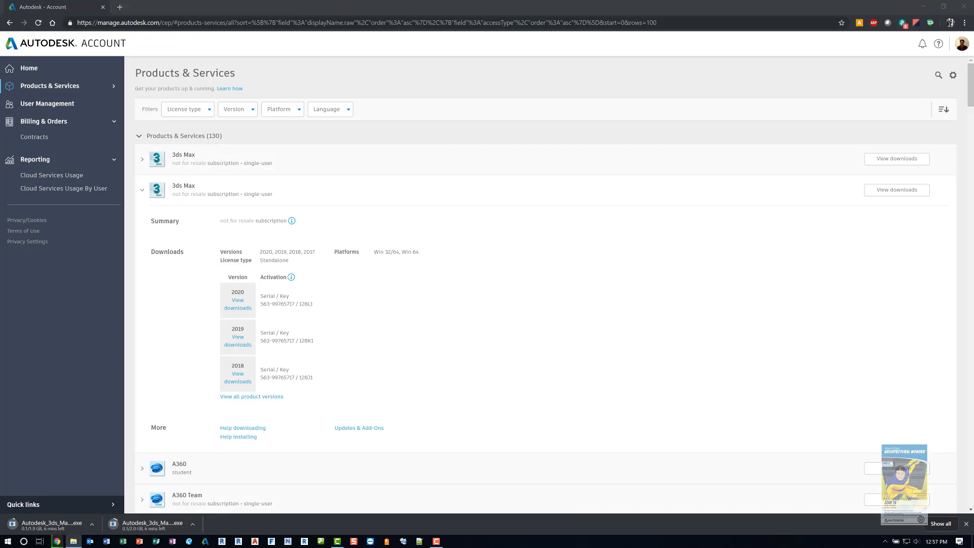
{"action": "left_click_drag", "start_coordinate": [2, 176], "coordinate": [973, 233]}
{"action": "left_click", "coordinate": [710, 335]}
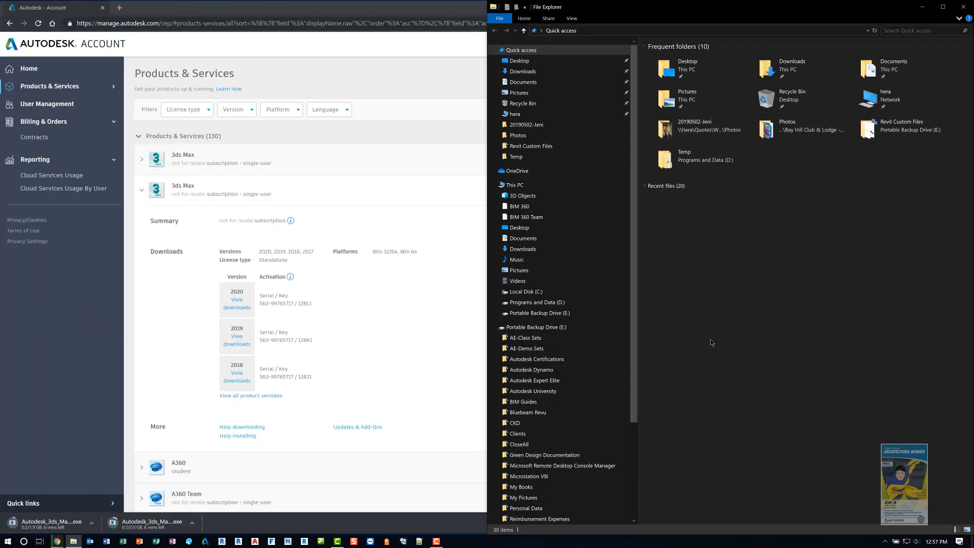
{"action": "left_click", "coordinate": [571, 303]}
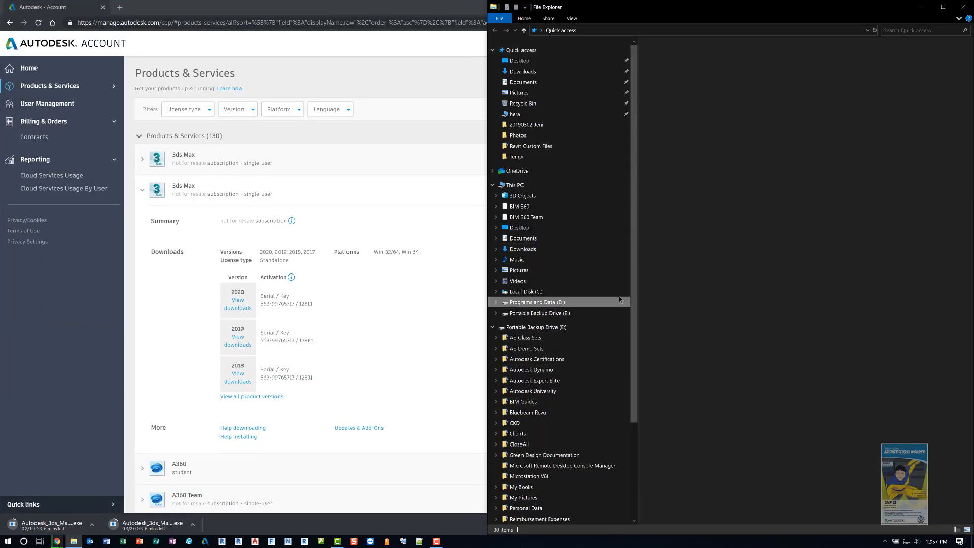
{"action": "left_click", "coordinate": [595, 75]}
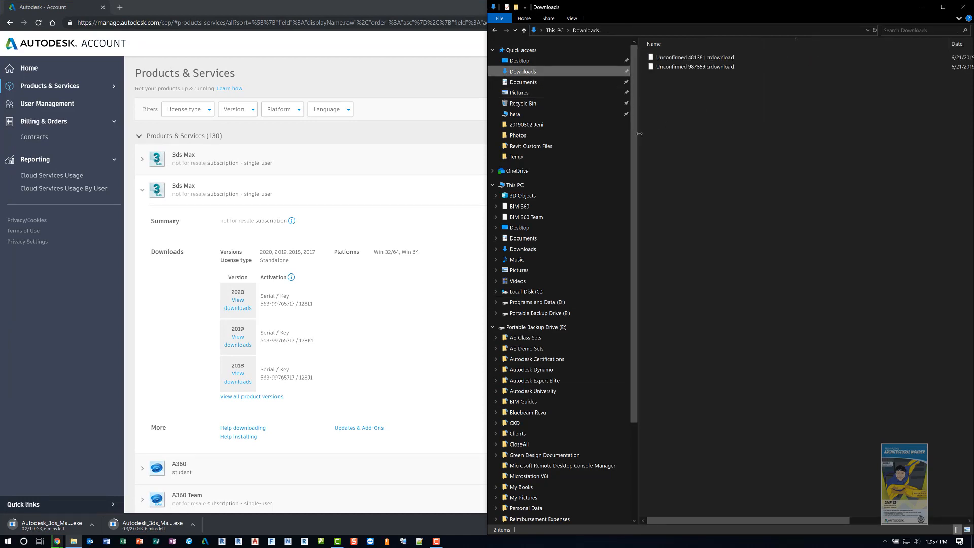
{"action": "left_click_drag", "start_coordinate": [639, 133], "coordinate": [603, 133]}
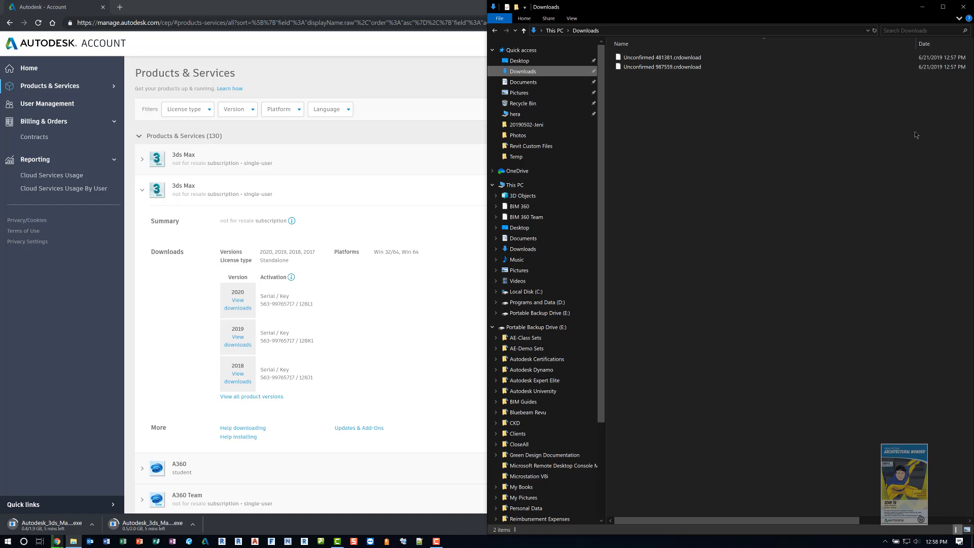
{"action": "left_click", "coordinate": [570, 291]}
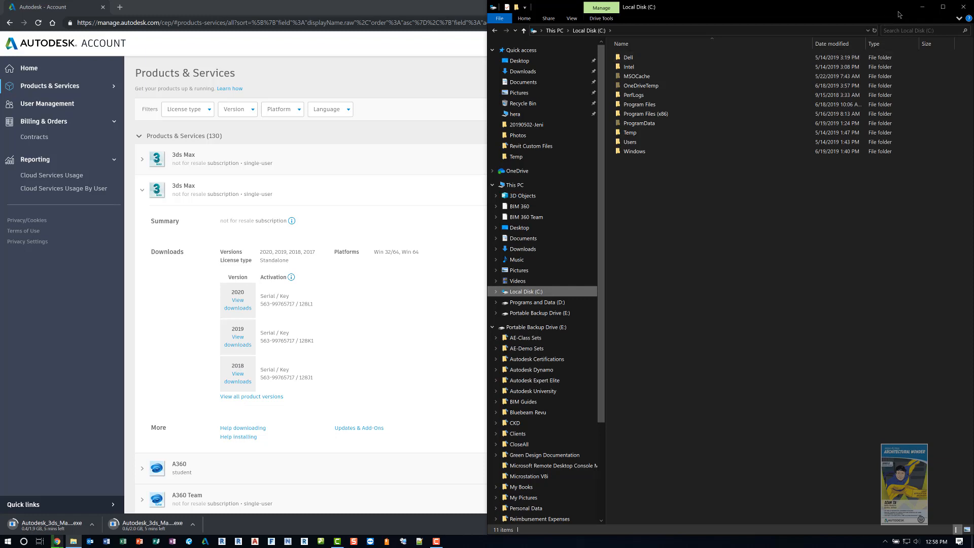
{"action": "left_click", "coordinate": [964, 6]}
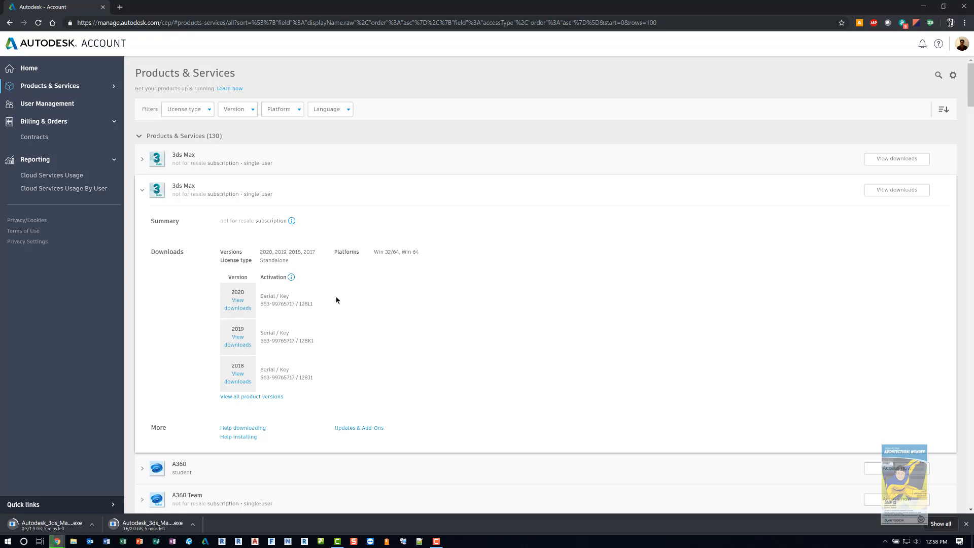
Step: Review the serial and product key information in the 3ds Max activation details, close the dialog, and collapse the product entry
{"action": "left_click", "coordinate": [295, 303]}
{"action": "key", "text": "ctrl"}
{"action": "key", "text": "ctrl"}
{"action": "key", "text": "ctrl"}
{"action": "left_click", "coordinate": [243, 308]}
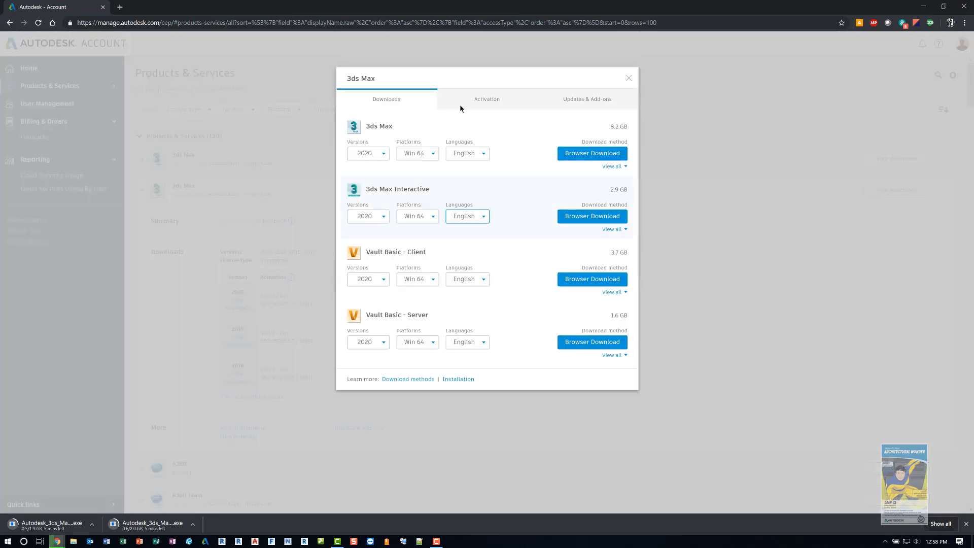
{"action": "left_click", "coordinate": [487, 102]}
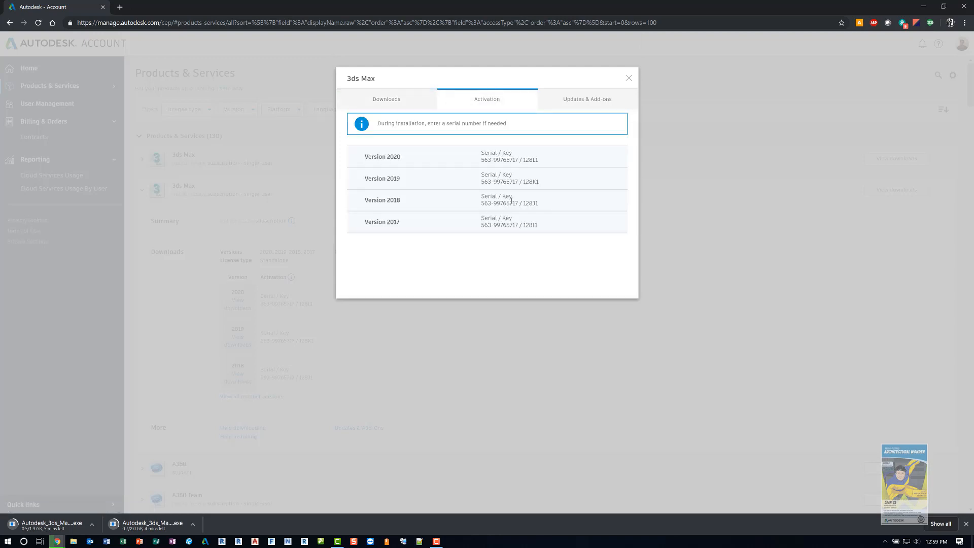
{"action": "left_click", "coordinate": [621, 84]}
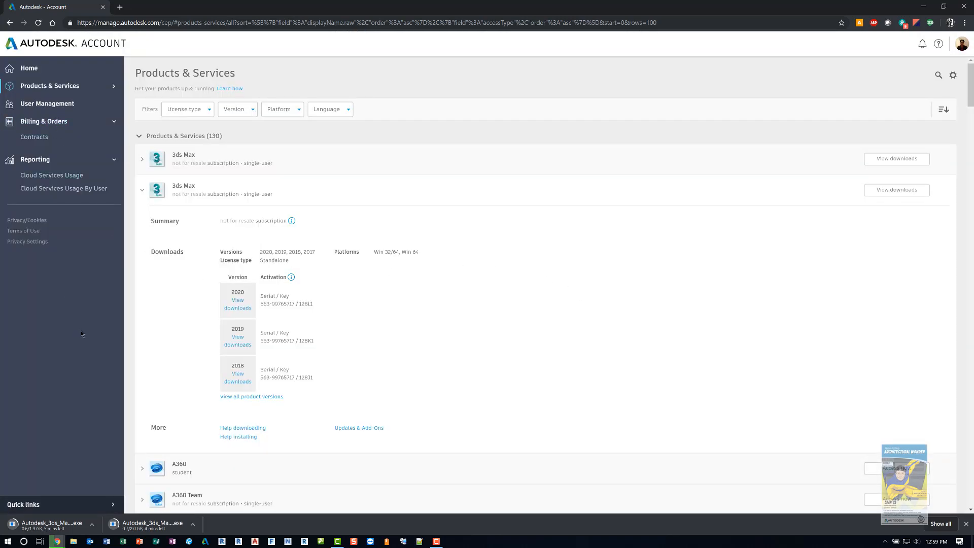
{"action": "left_click", "coordinate": [142, 191]}
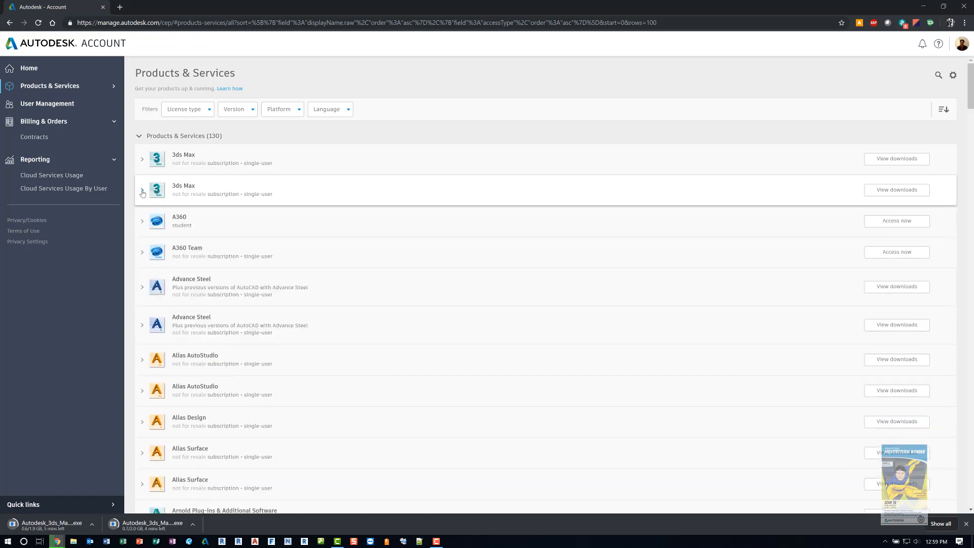
Step: Open the Revit Live contract from the Contracts page, examine its details, and return to the account Home page
{"action": "left_click", "coordinate": [35, 138]}
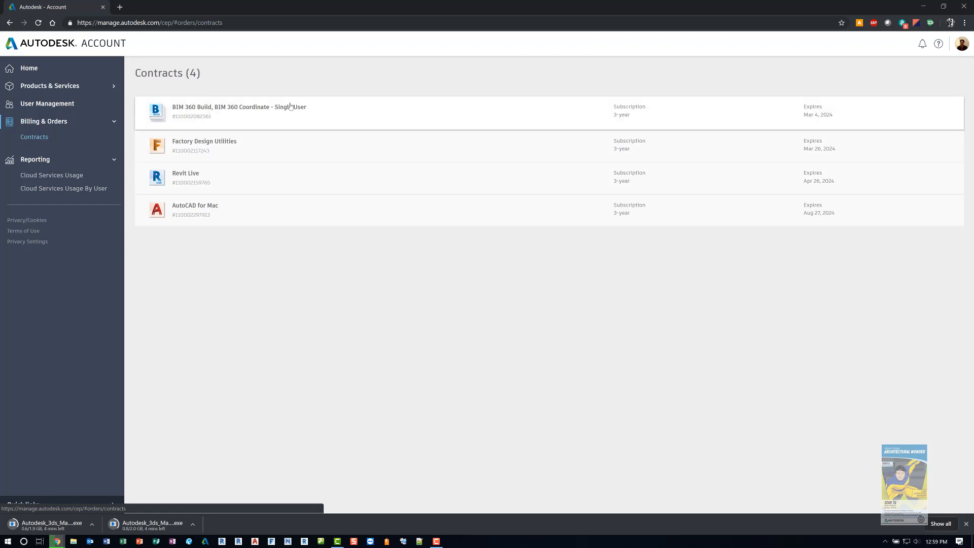
{"action": "left_click", "coordinate": [214, 180]}
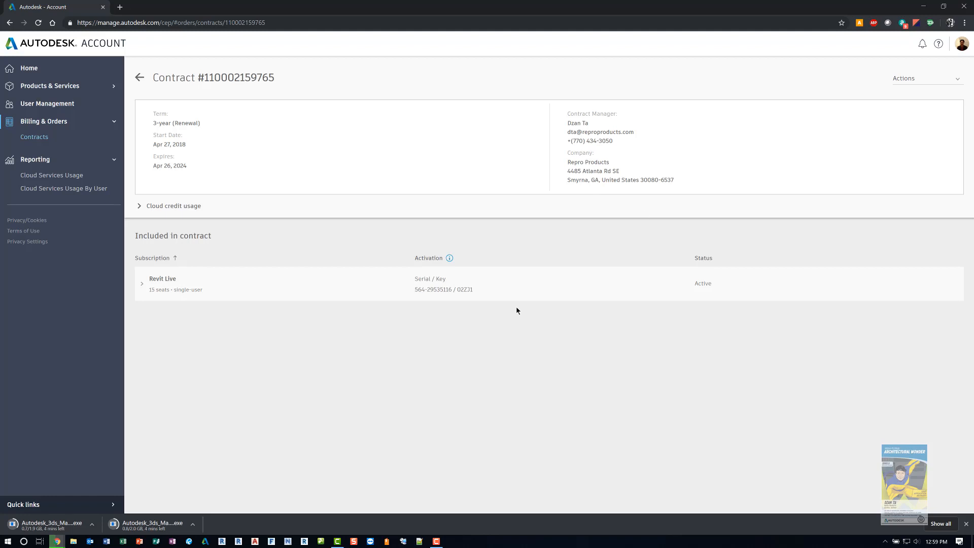
{"action": "left_click", "coordinate": [200, 290]}
{"action": "left_click", "coordinate": [461, 289]}
{"action": "left_click", "coordinate": [31, 69]}
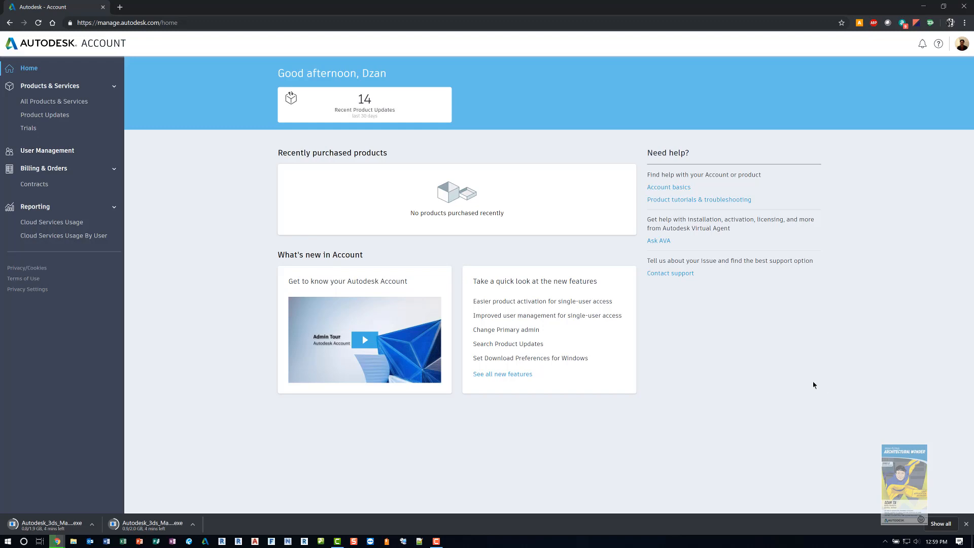
Step: Filter all products and services by the Network license type and expand the Factory Design Utilities details
{"action": "left_click", "coordinate": [81, 102]}
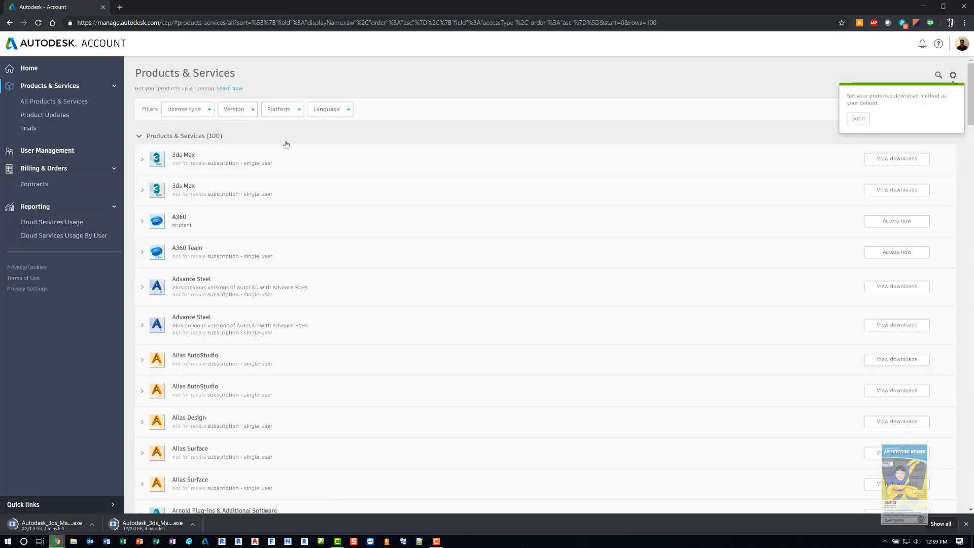
{"action": "left_click", "coordinate": [193, 109]}
{"action": "left_click", "coordinate": [188, 125]}
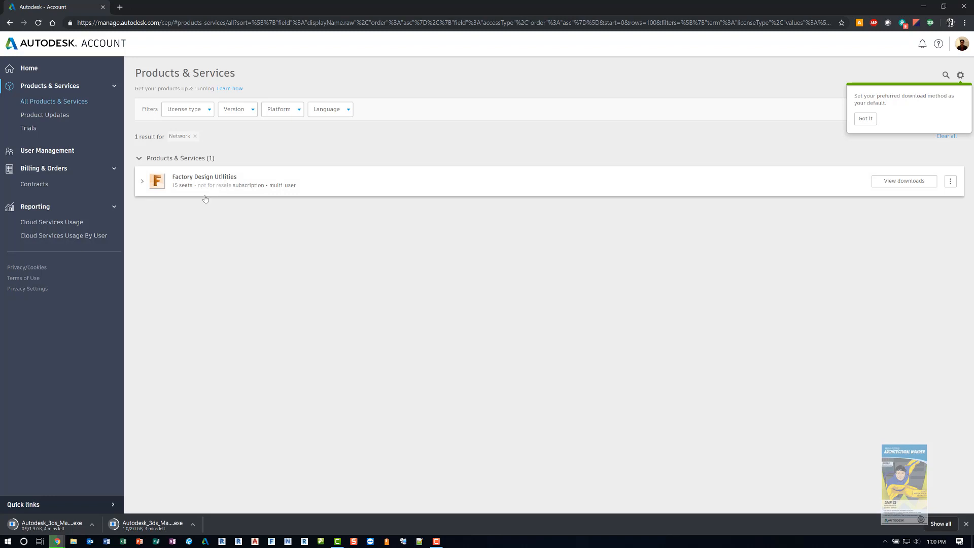
{"action": "left_click", "coordinate": [142, 183]}
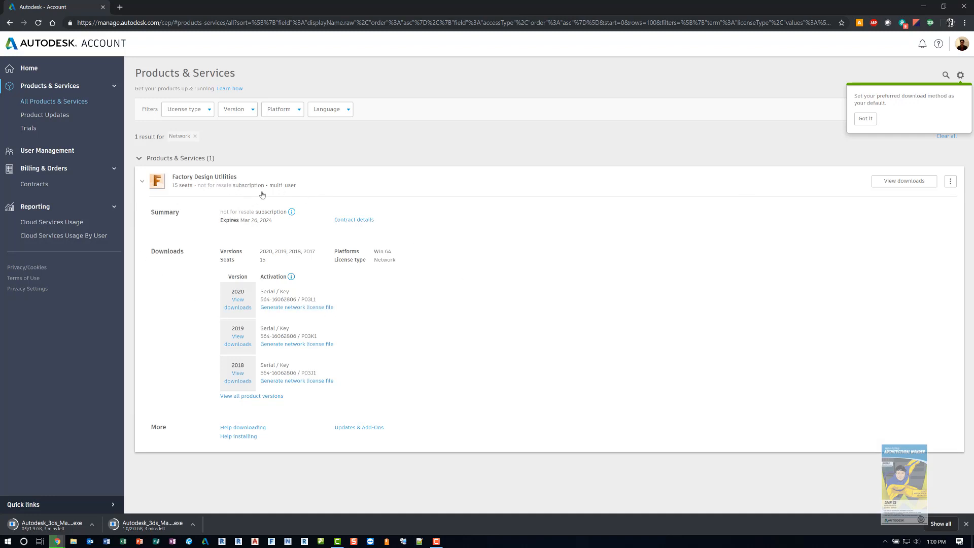
Step: Begin generating a network license file for Factory Design Utilities 2020 using the Single Server model, and check the server name and MAC address fields
{"action": "left_click", "coordinate": [321, 308]}
{"action": "left_click", "coordinate": [321, 308]}
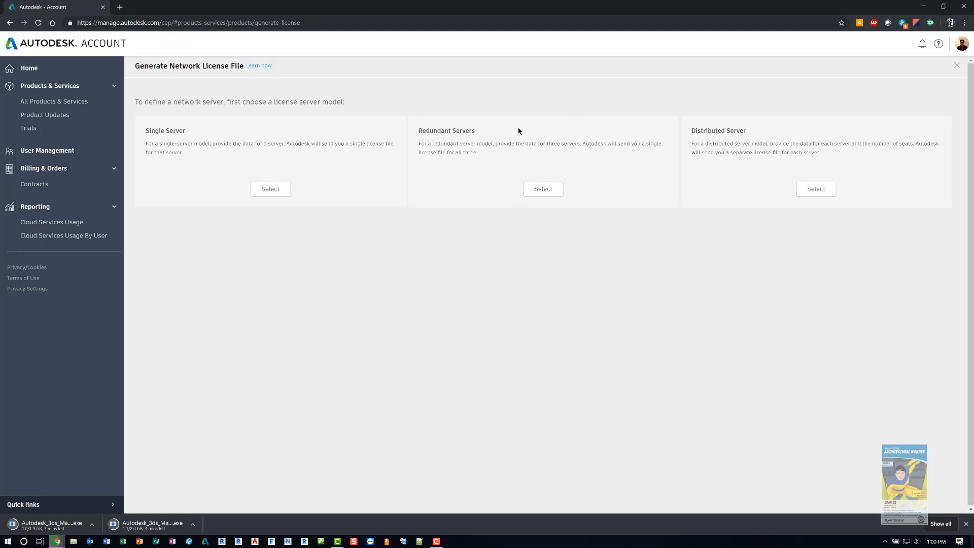
{"action": "left_click", "coordinate": [270, 190]}
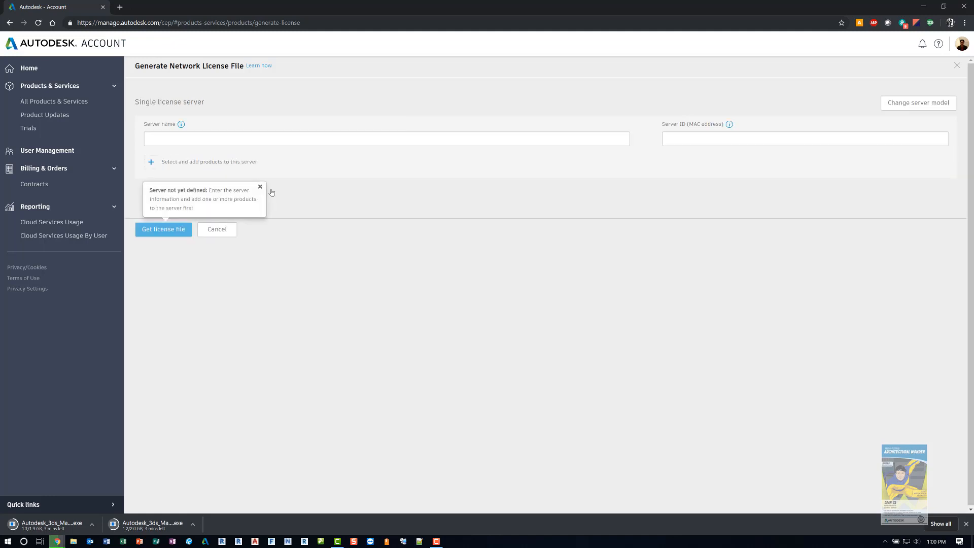
{"action": "left_click", "coordinate": [247, 139]}
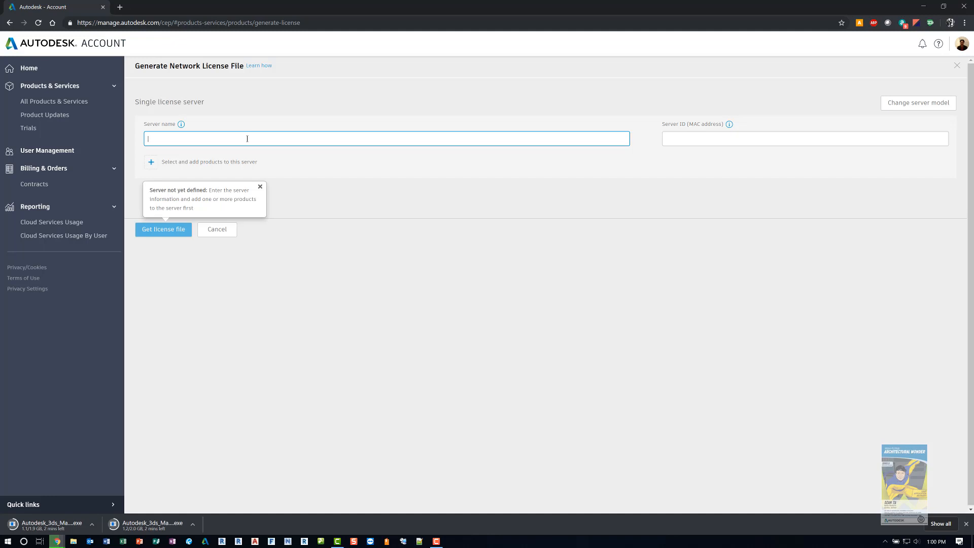
{"action": "left_click", "coordinate": [693, 140]}
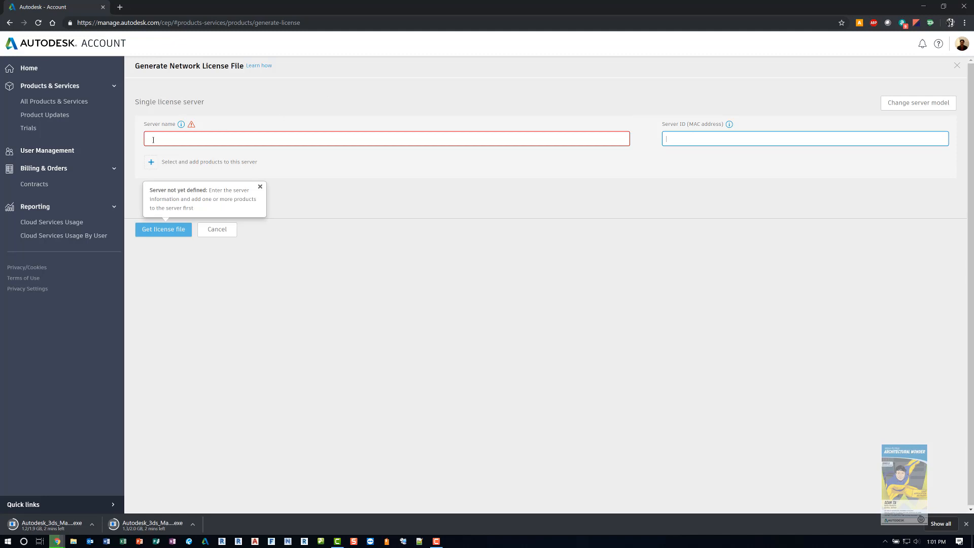
Step: Add all available products, here Factory Design Utilities 2020, to the single license server
{"action": "left_click", "coordinate": [151, 163]}
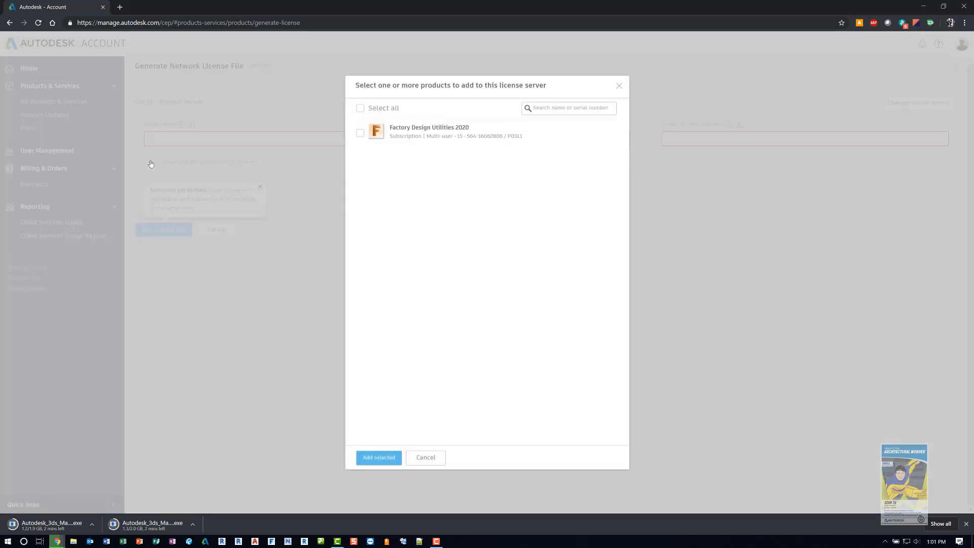
{"action": "left_click", "coordinate": [359, 110]}
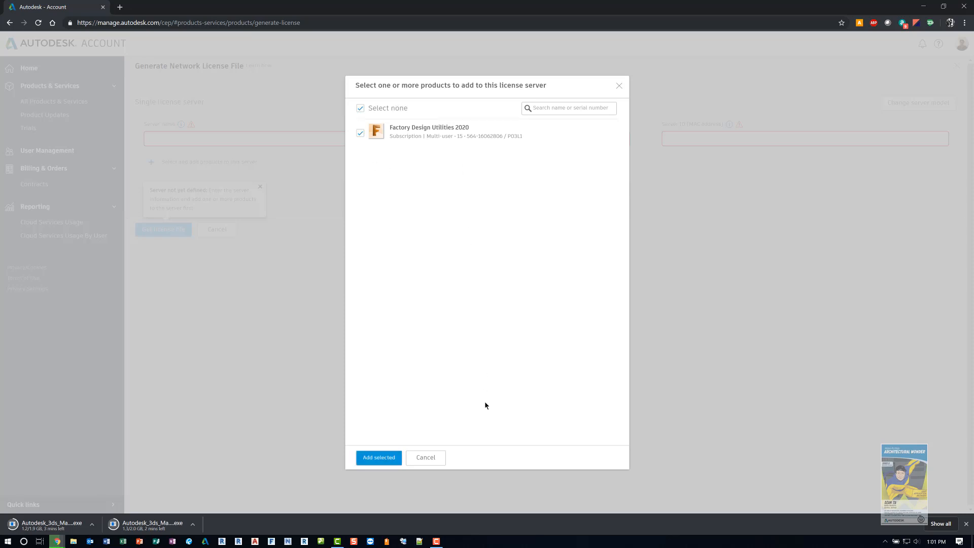
{"action": "left_click", "coordinate": [381, 460]}
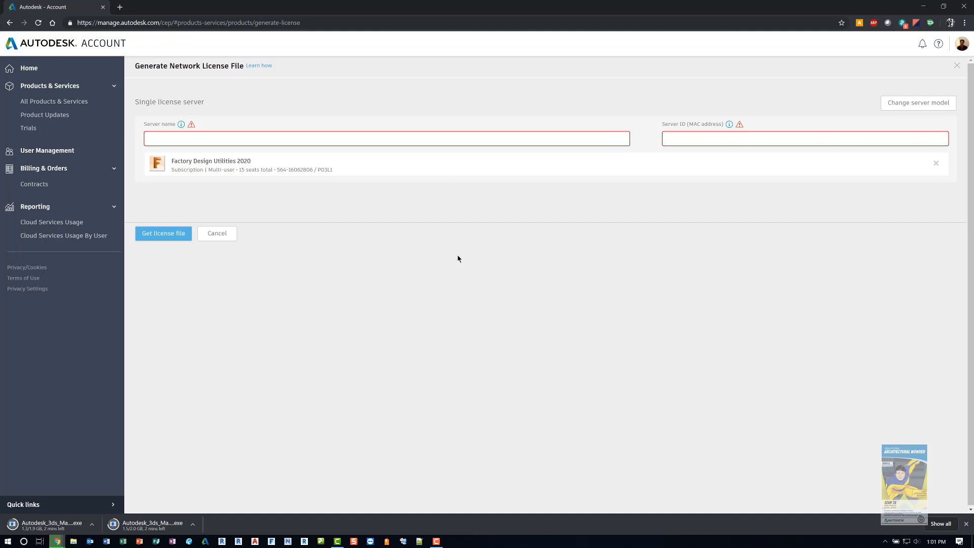
Step: Open Google in a new browser tab and search for "lmtools latest version"
{"action": "left_click", "coordinate": [120, 7]}
{"action": "type", "text": "google"}
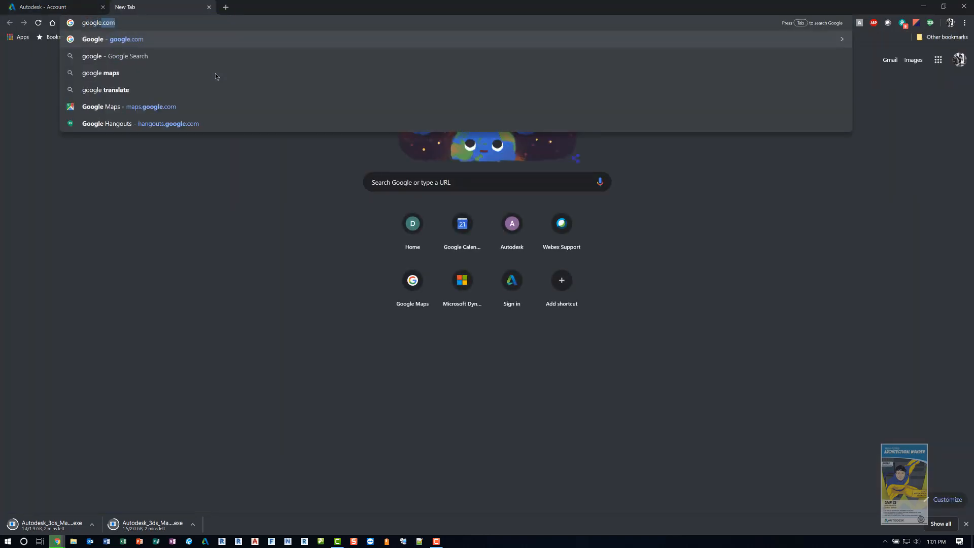
{"action": "key", "text": "Return"}
{"action": "type", "text": "l"}
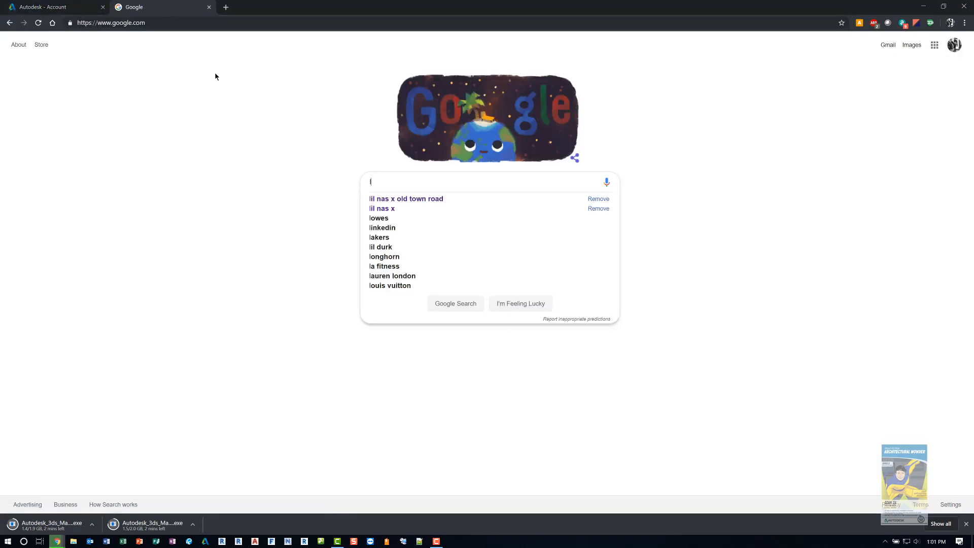
{"action": "type", "text": "mtools latest version"}
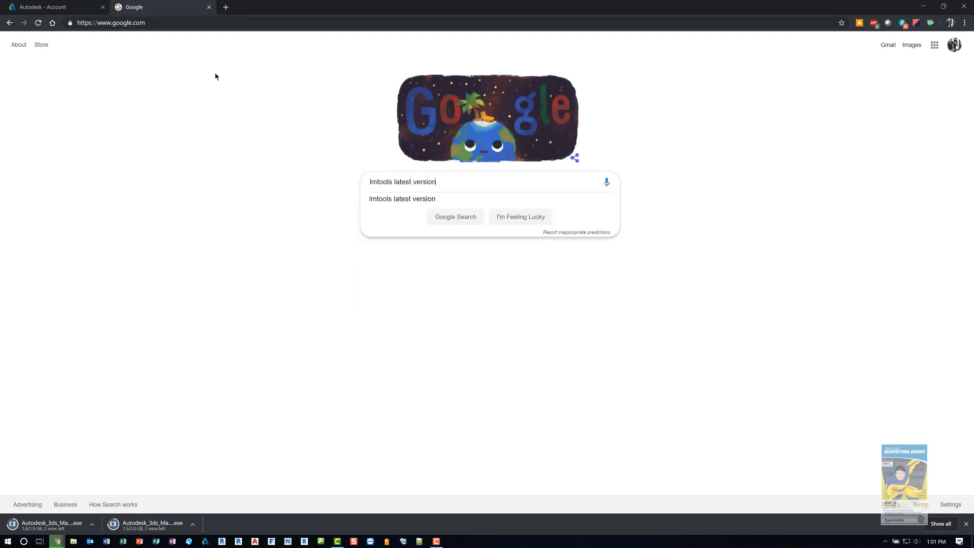
{"action": "key", "text": "Return"}
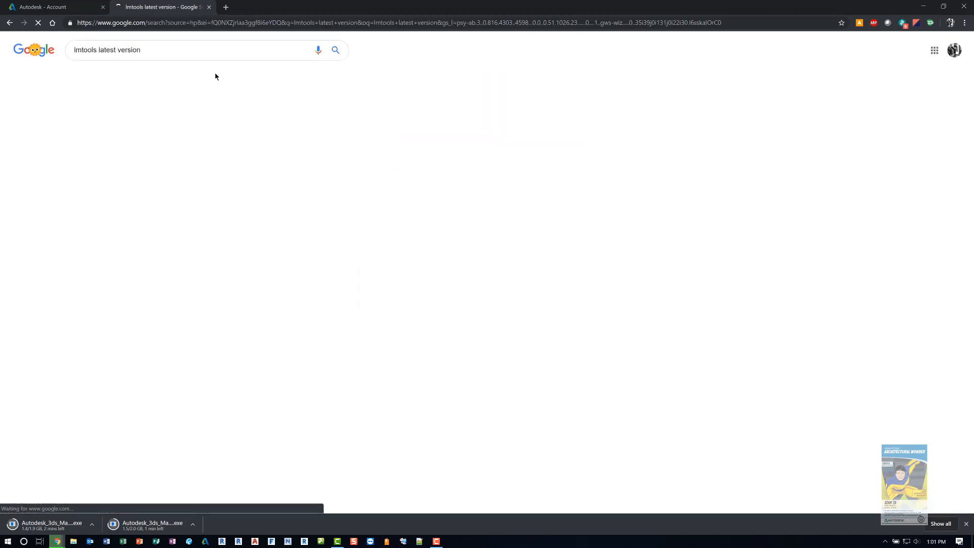
Step: Find the Autodesk Network License Manager for Windows in the Knowledge Network article and download the 64-bit installer nlm11.16.2.0_ipv4_ipv6_win64.msi
{"action": "left_click", "coordinate": [152, 114]}
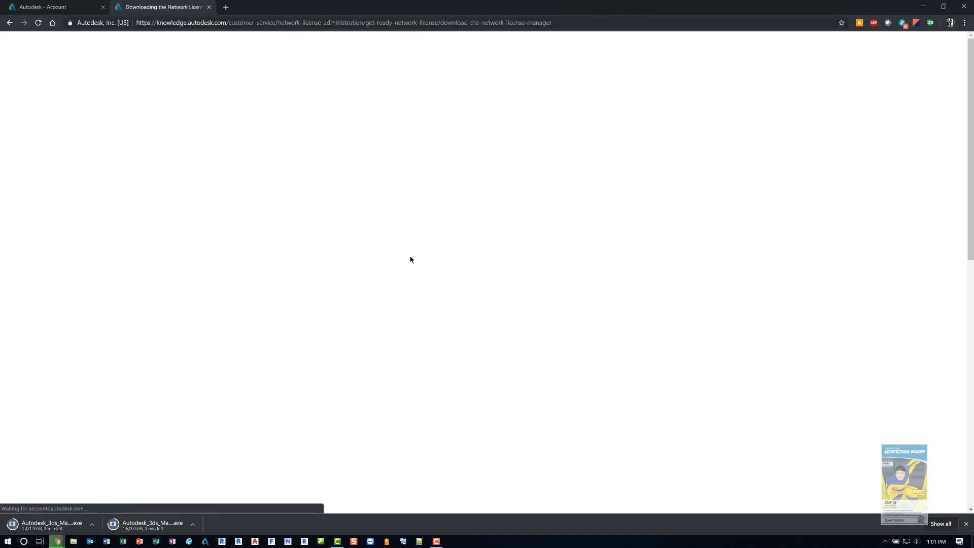
{"action": "scroll", "coordinate": [413, 257], "scroll_direction": "down", "scroll_amount": 3}
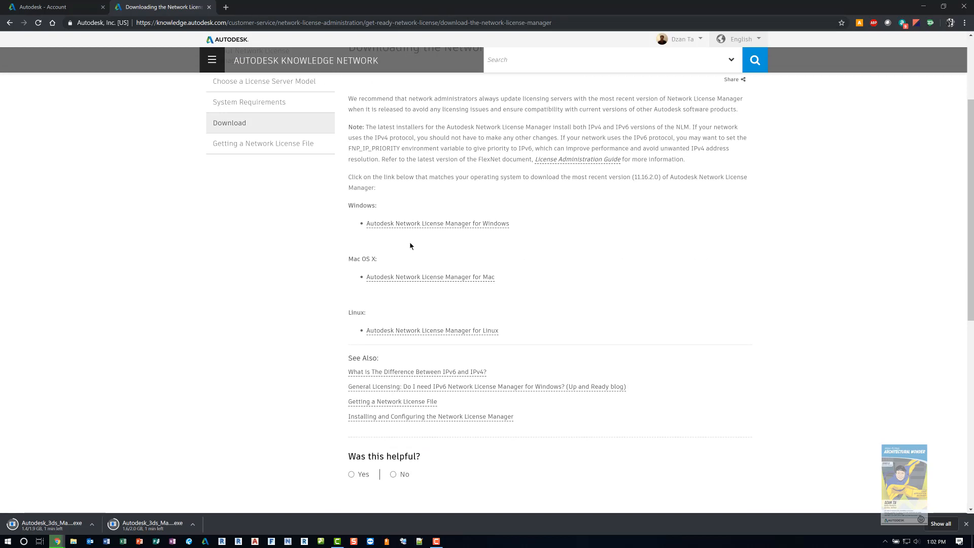
{"action": "left_click", "coordinate": [461, 226]}
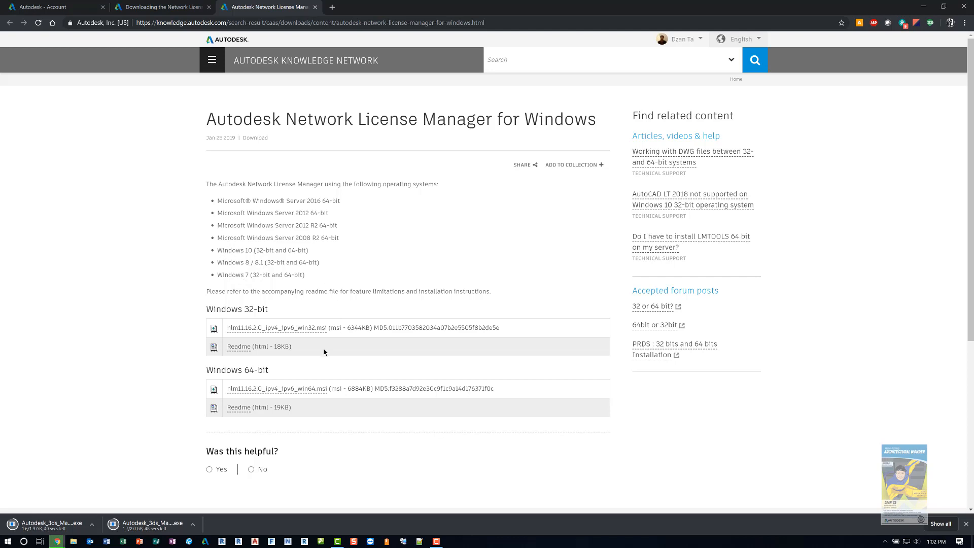
{"action": "left_click", "coordinate": [301, 390]}
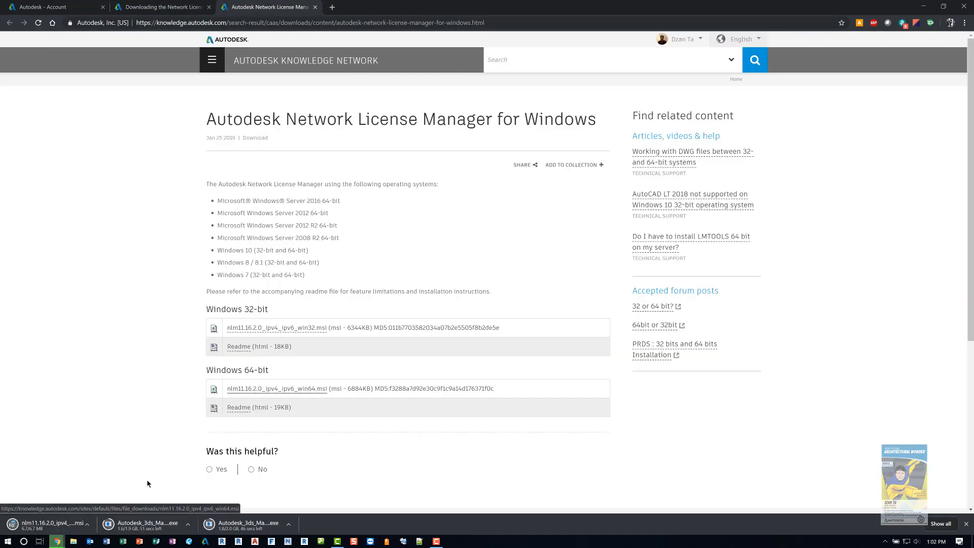
{"action": "left_click", "coordinate": [80, 528]}
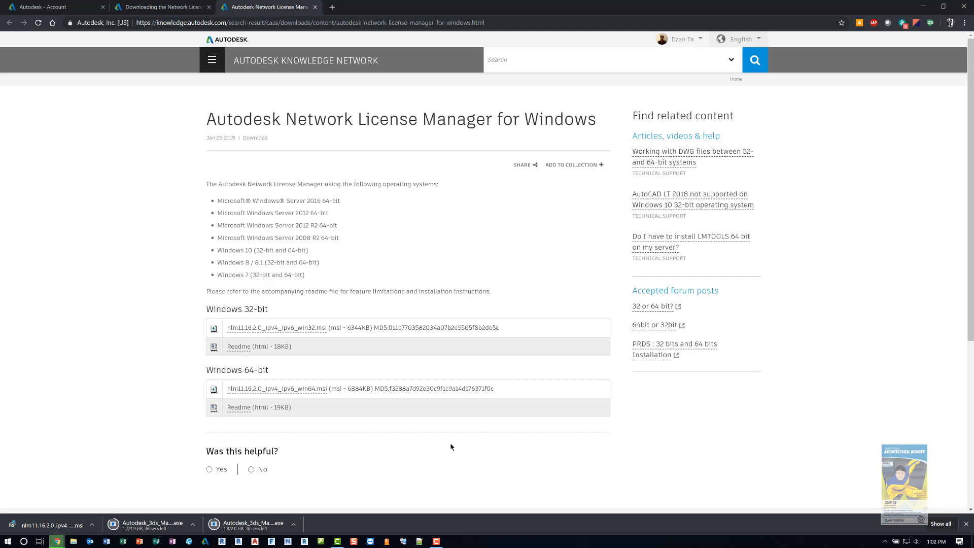
Step: Close both Knowledge Network pages and return to the account Home page, discarding the unsaved license server definition
{"action": "left_click", "coordinate": [315, 7]}
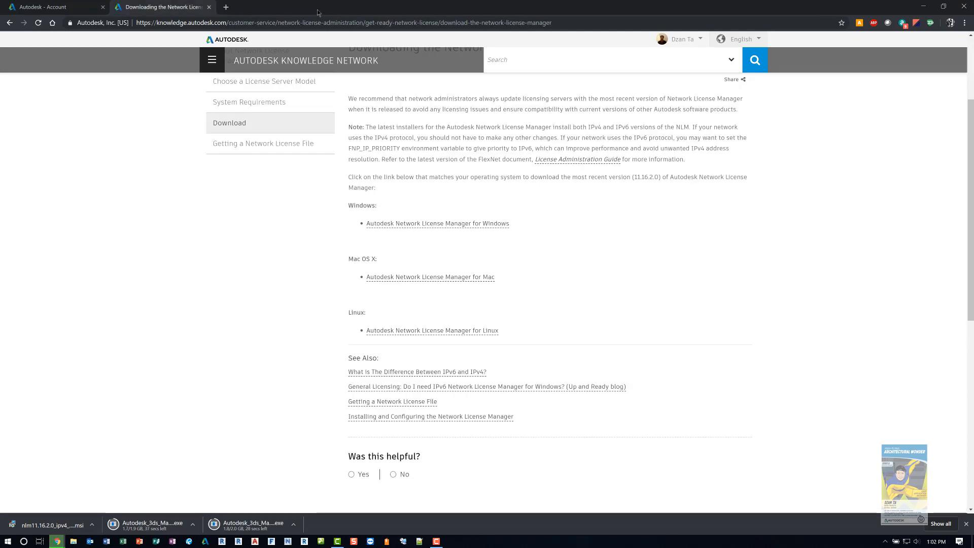
{"action": "left_click", "coordinate": [209, 7]}
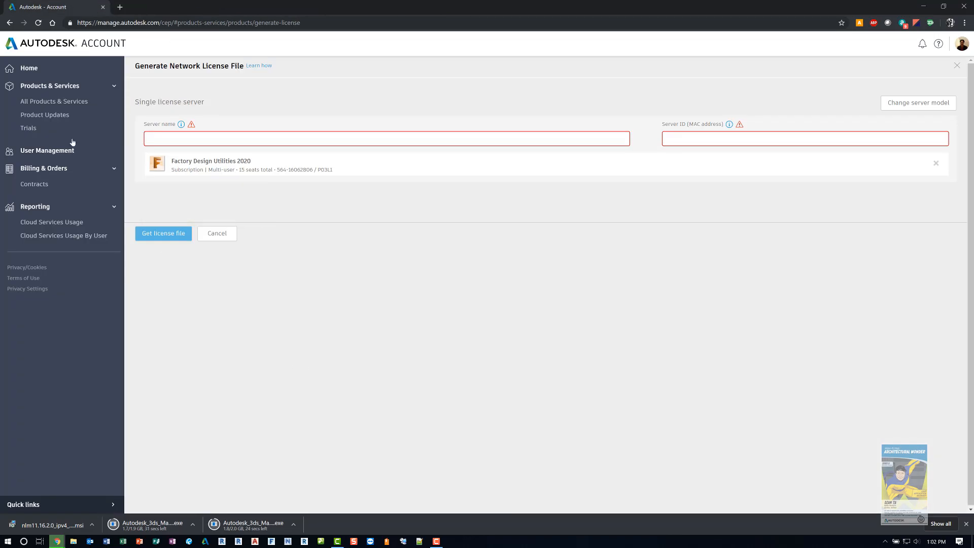
{"action": "left_click", "coordinate": [29, 70]}
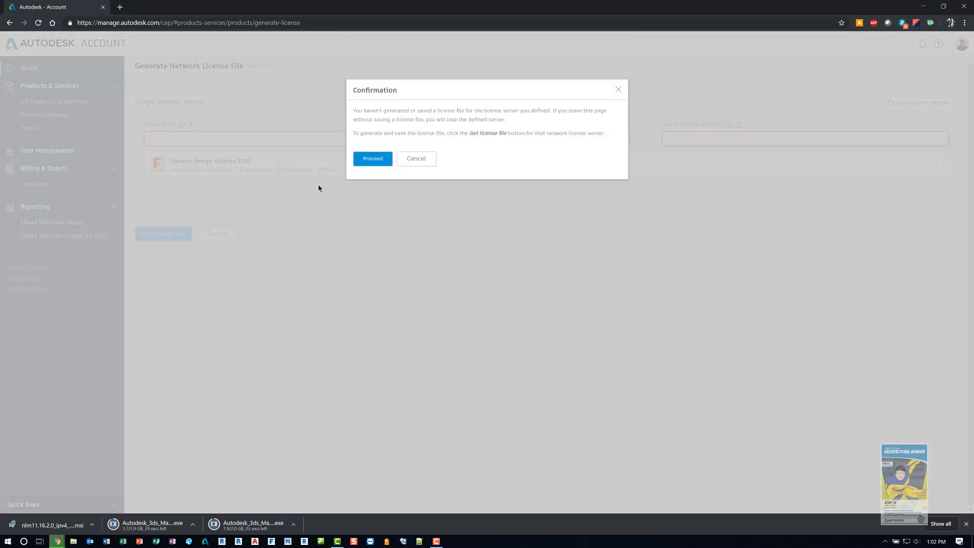
{"action": "left_click", "coordinate": [383, 166]}
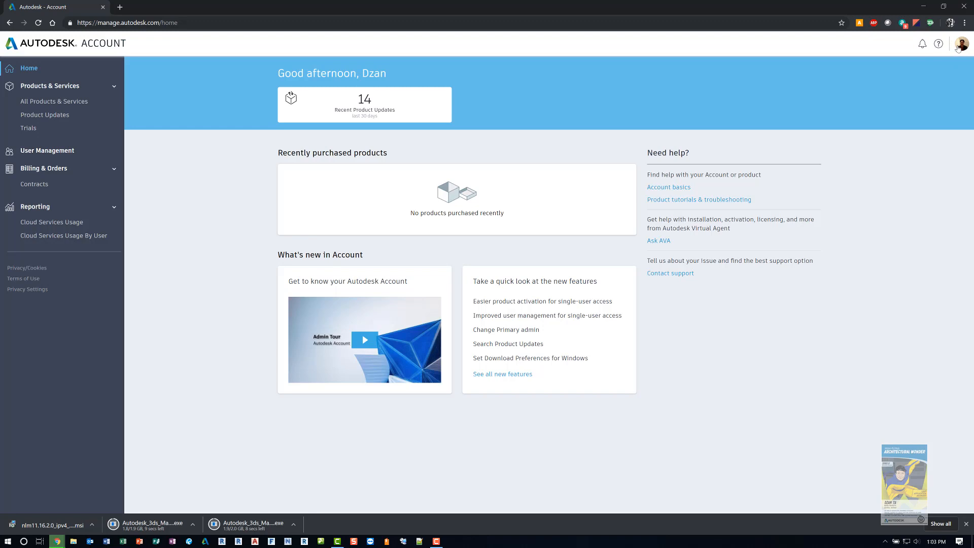
Step: Open the signed-in account's profile, review its biography, contact and professional information, and go back to the account Home page
{"action": "left_click", "coordinate": [958, 48]}
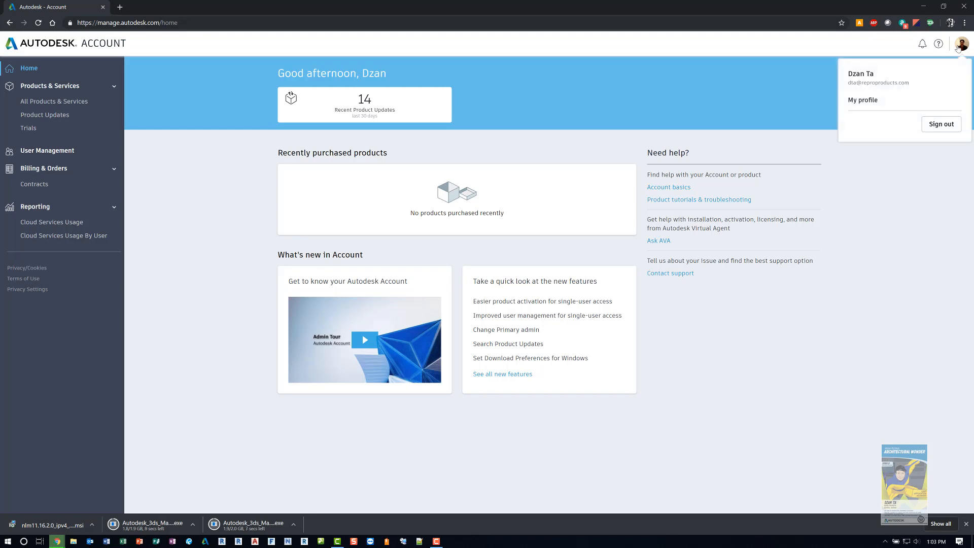
{"action": "left_click", "coordinate": [857, 101]}
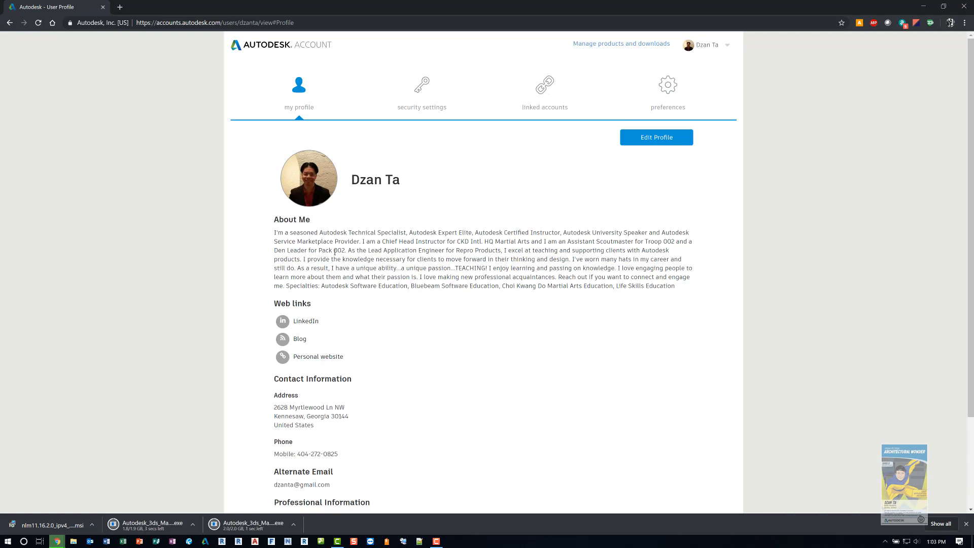
{"action": "scroll", "coordinate": [332, 256], "scroll_direction": "down", "scroll_amount": 3}
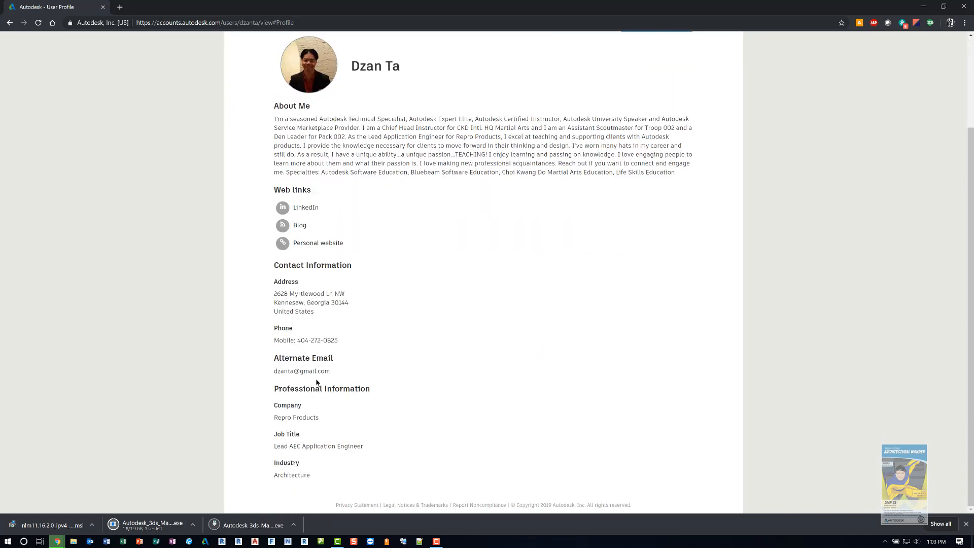
{"action": "scroll", "coordinate": [331, 355], "scroll_direction": "up", "scroll_amount": 3}
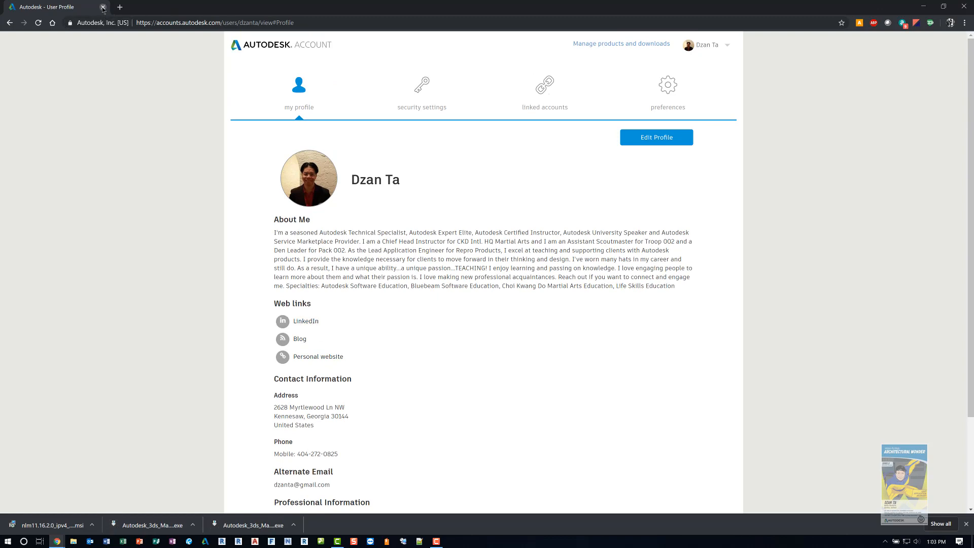
{"action": "left_click", "coordinate": [9, 24]}
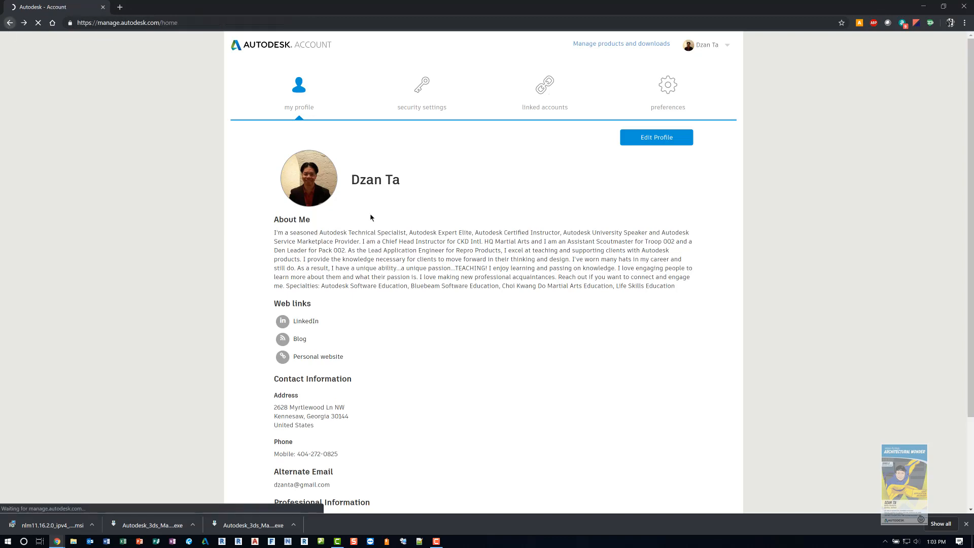